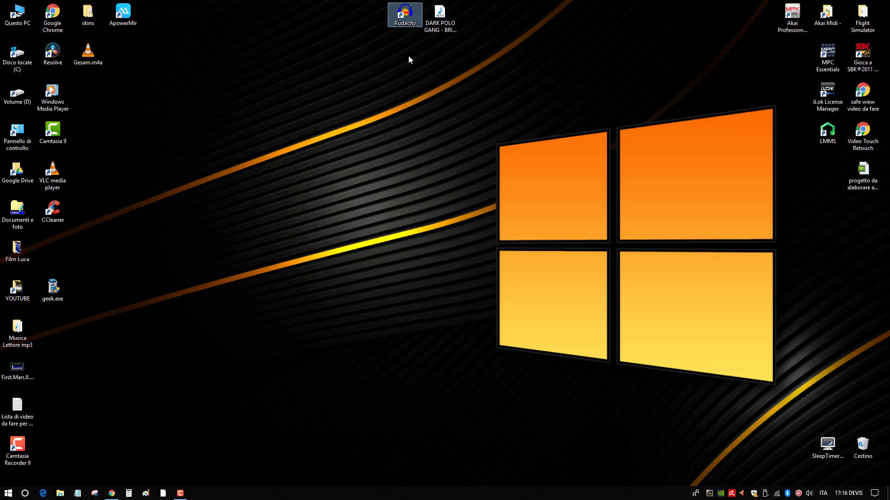
Check the file properties of the DARK POLO GANG - BRITISH MP3 on the desktop, including its audio format.
right_click(446, 18)
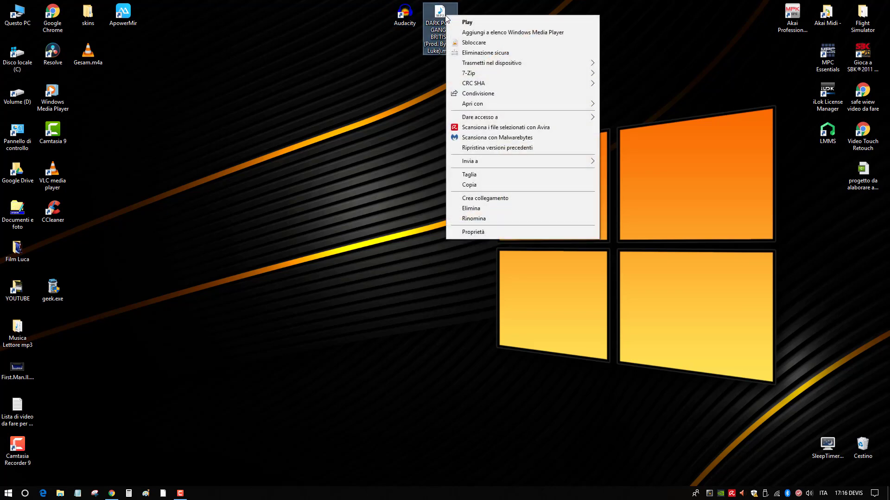
left_click(522, 231)
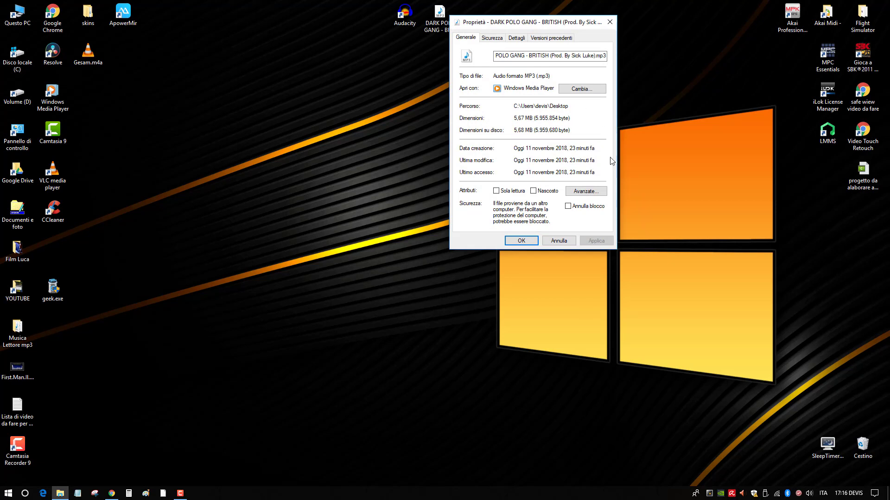
left_click(522, 242)
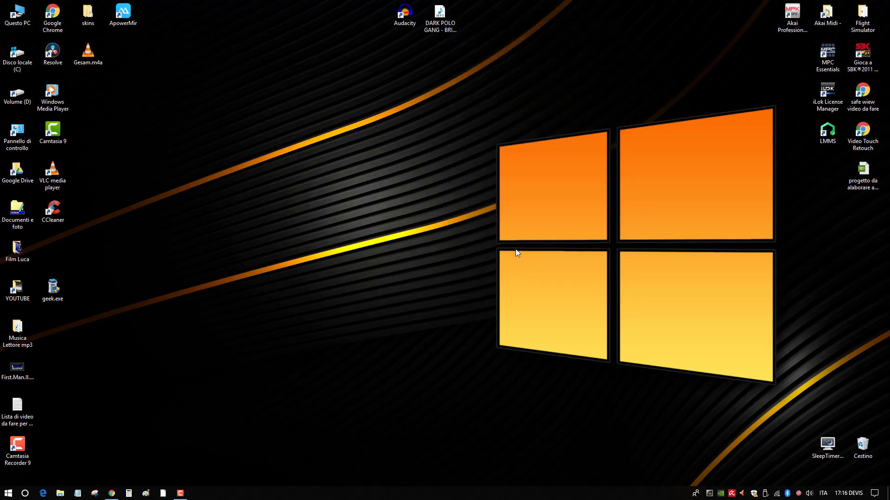
Move the Audacity shortcut further away from the MP3 file on the desktop and launch Audacity.
left_click_drag(404, 14, 345, 18)
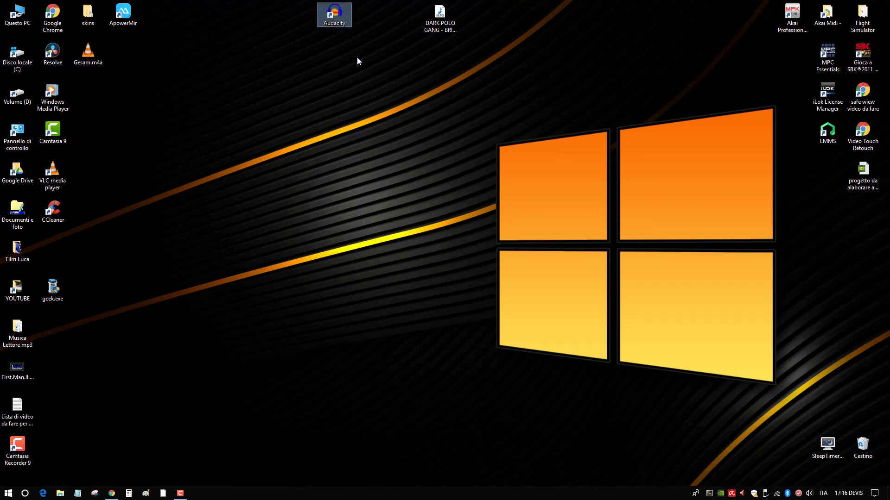
right_click(344, 25)
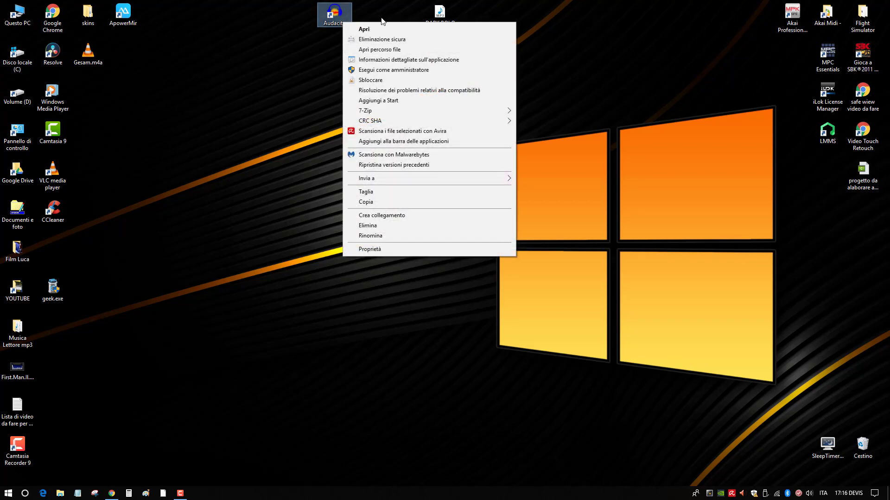
left_click(374, 30)
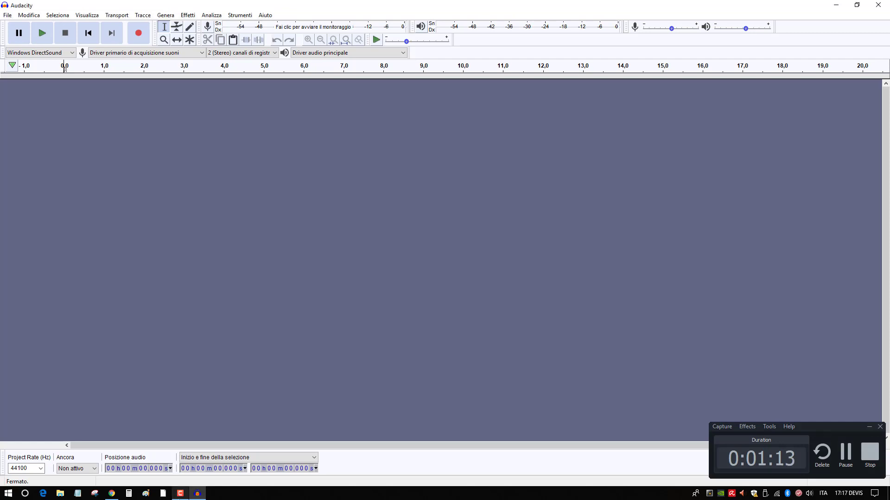
Open DARK POLO GANG - BRITISH (Prod. By Sick Luke).mp3 from the Desktop folder.
left_click(3, 17)
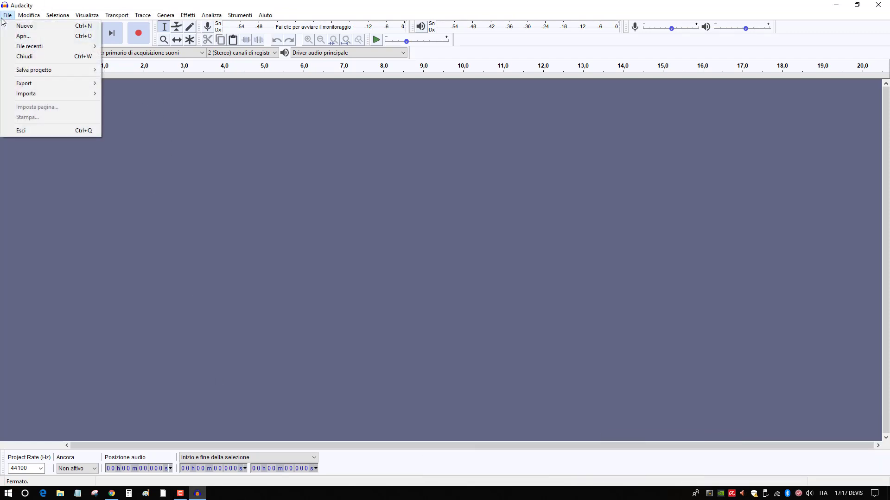
left_click(27, 39)
scroll(234, 114, "down", 1)
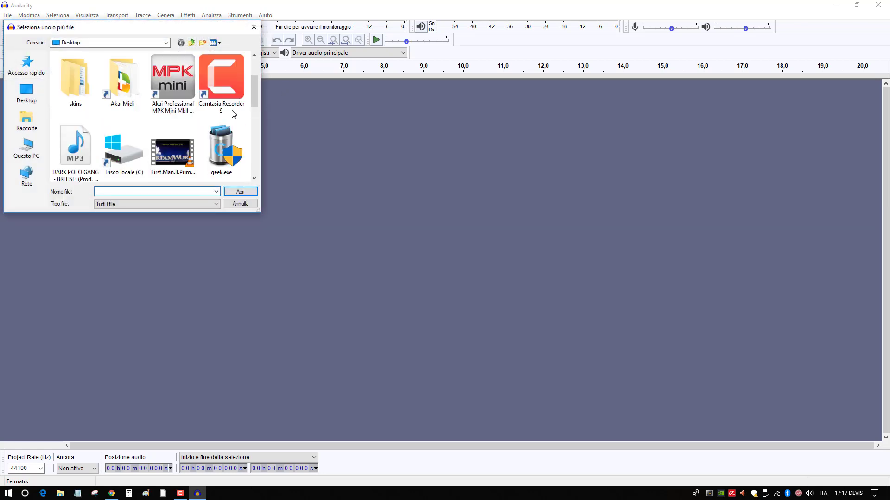
scroll(234, 114, "down", 1)
left_click(60, 87)
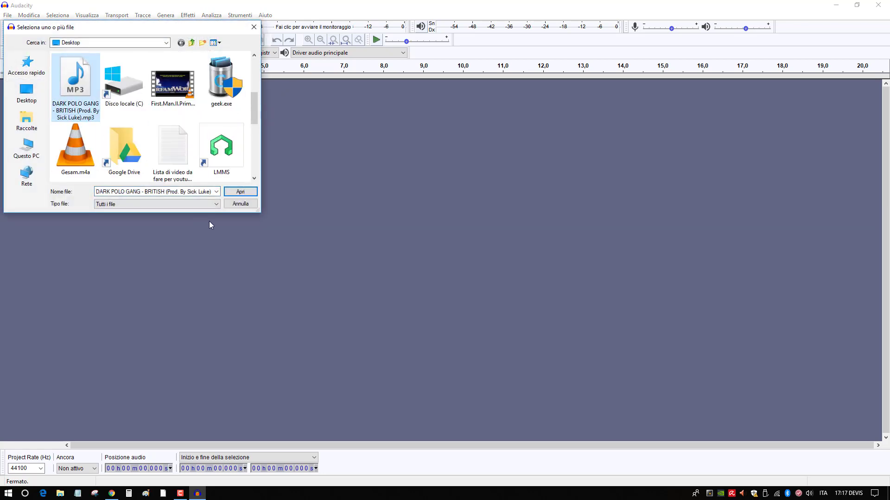
left_click(241, 191)
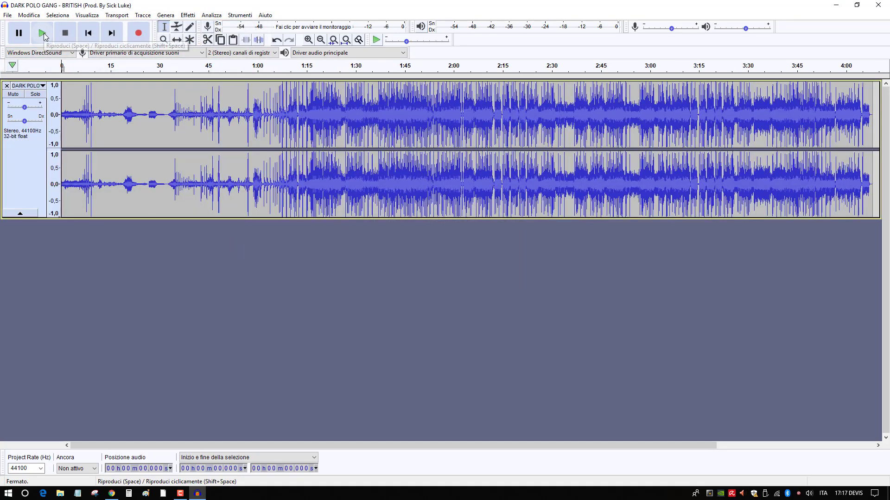
Play the track from several positions within its first minute to locate where the unwanted intro ends.
left_click(44, 33)
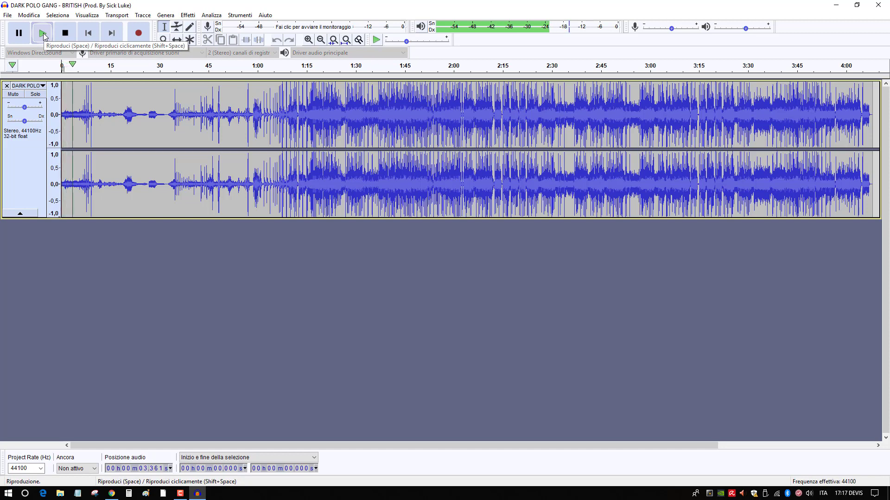
left_click(131, 69)
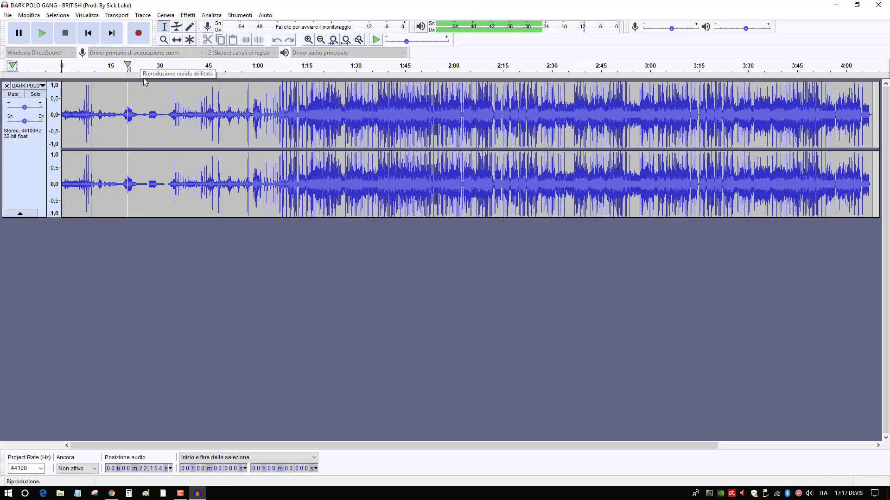
left_click(188, 70)
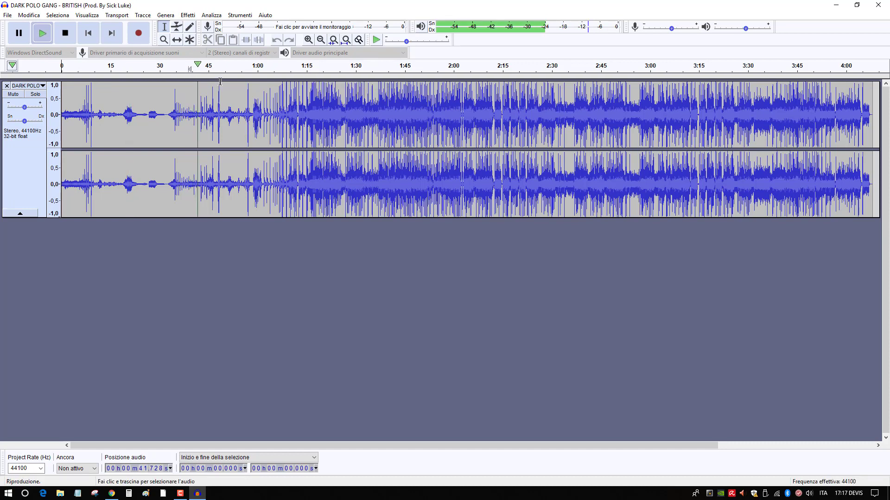
left_click(188, 70)
left_click(223, 68)
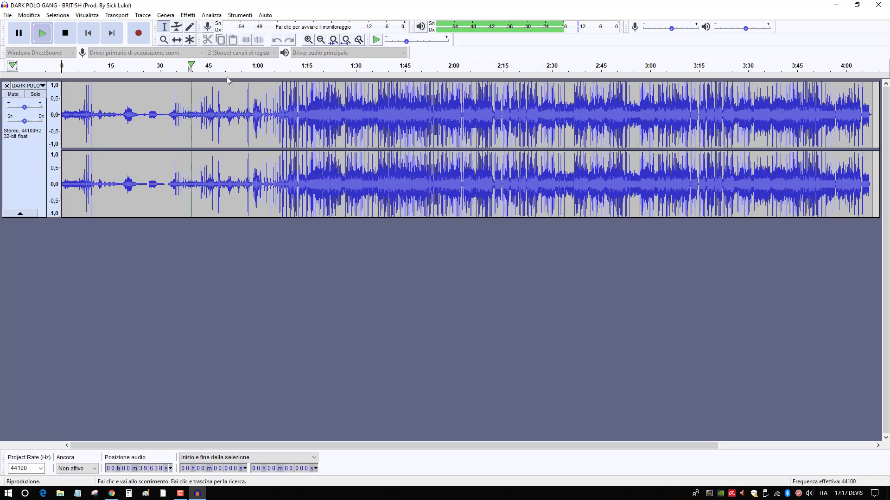
mouse_move(224, 67)
left_mouse_down()
mouse_move(191, 68)
mouse_move(240, 69)
left_mouse_up()
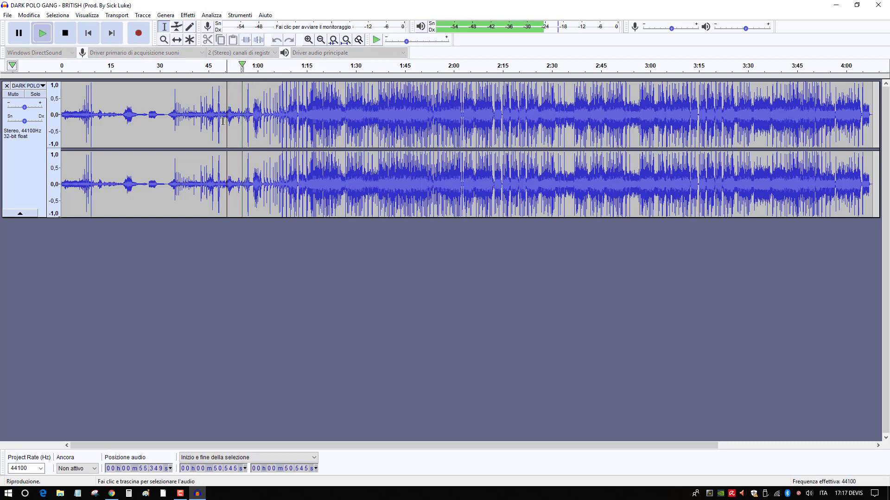
left_click(70, 33)
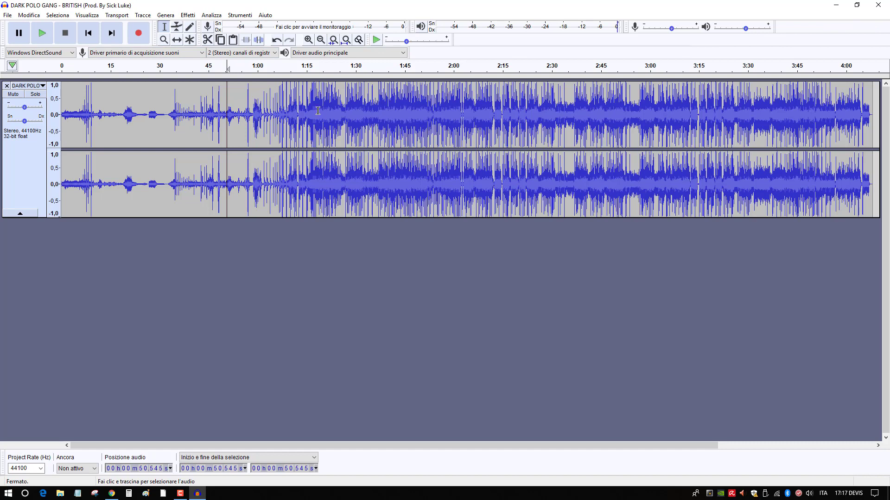
left_click(259, 74)
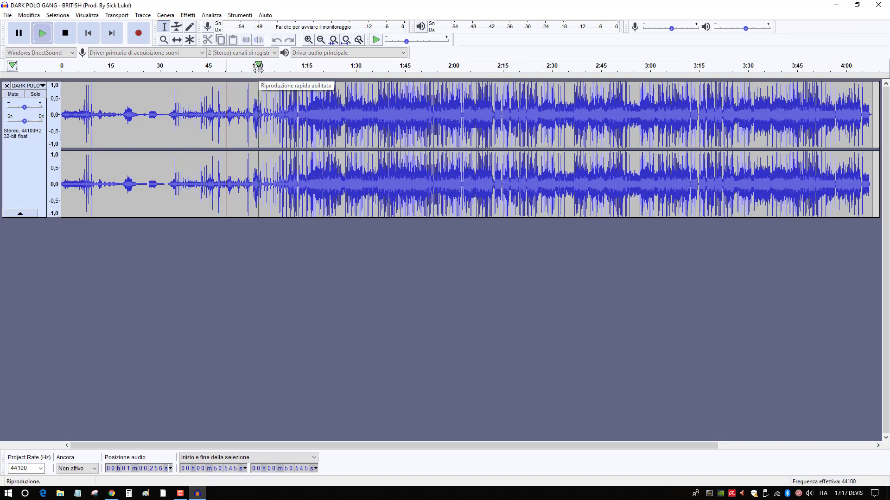
left_click(67, 35)
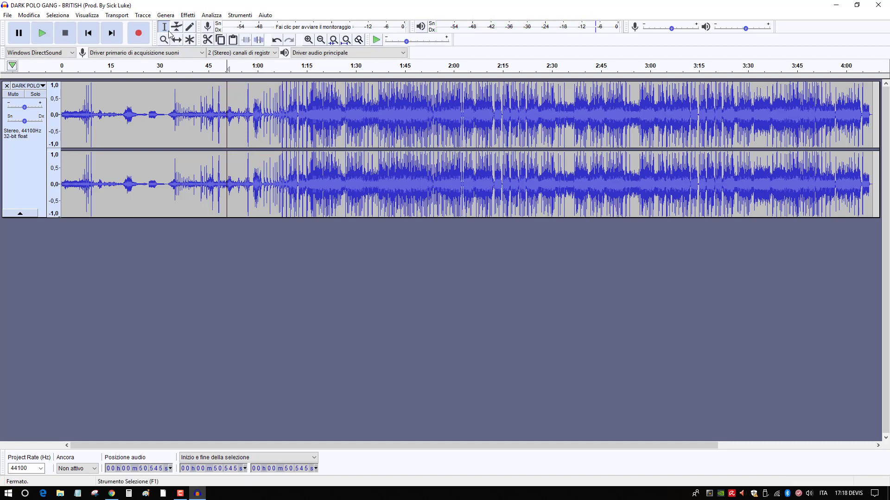
Select the intro from about 59.5 seconds back to the start of the track and cut it.
left_click(166, 15)
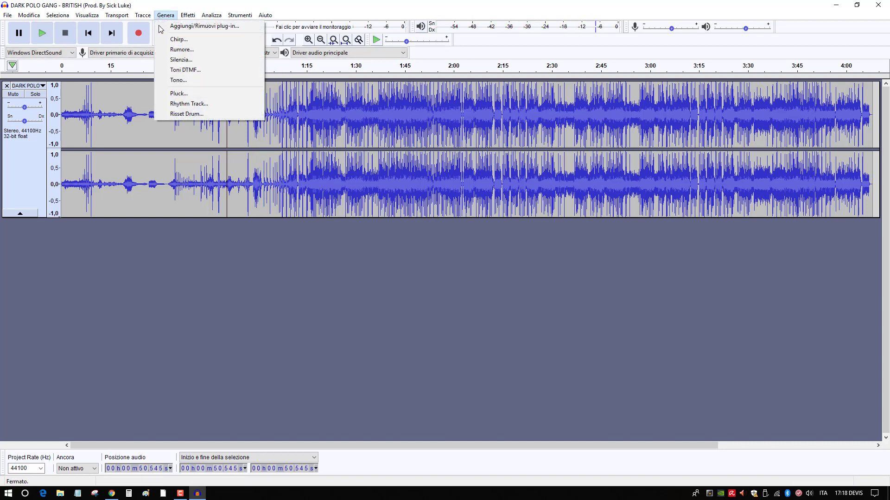
left_click(134, 107)
left_click(236, 112)
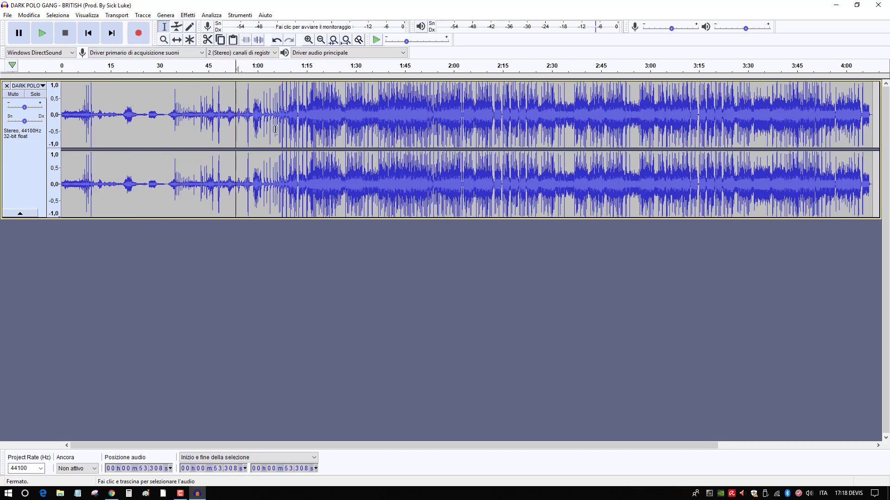
left_click(256, 89)
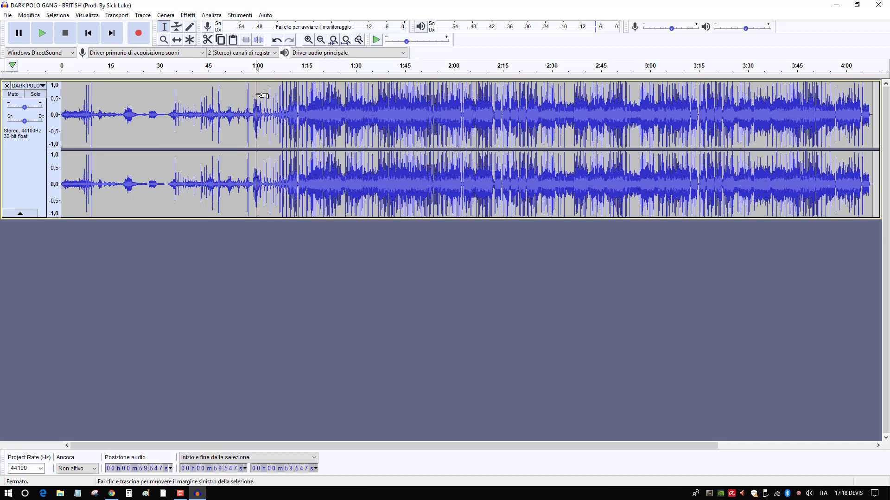
left_click_drag(257, 95, 62, 114)
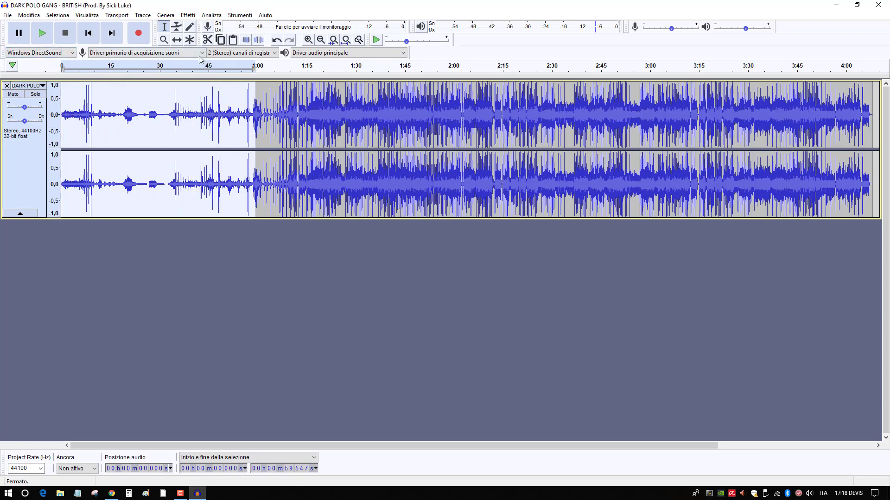
left_click(208, 40)
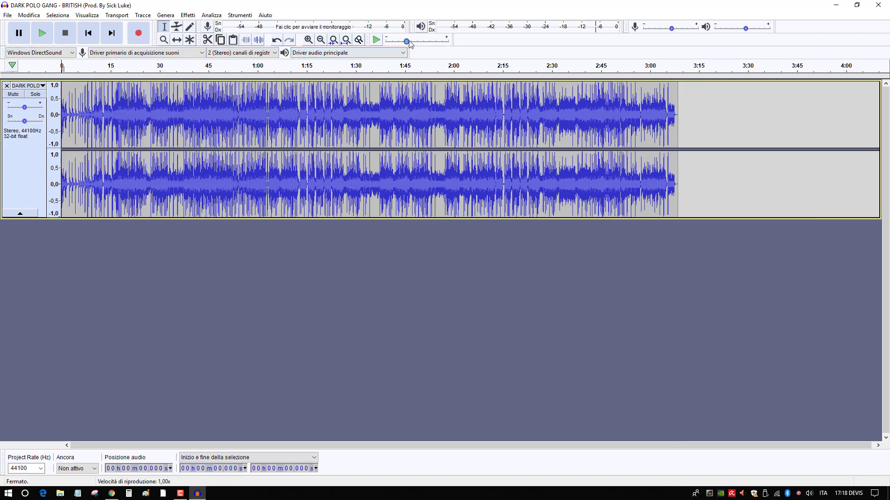
Place the cursor at about 2:39 and zoom the waveform in and back out around it.
left_click(746, 134)
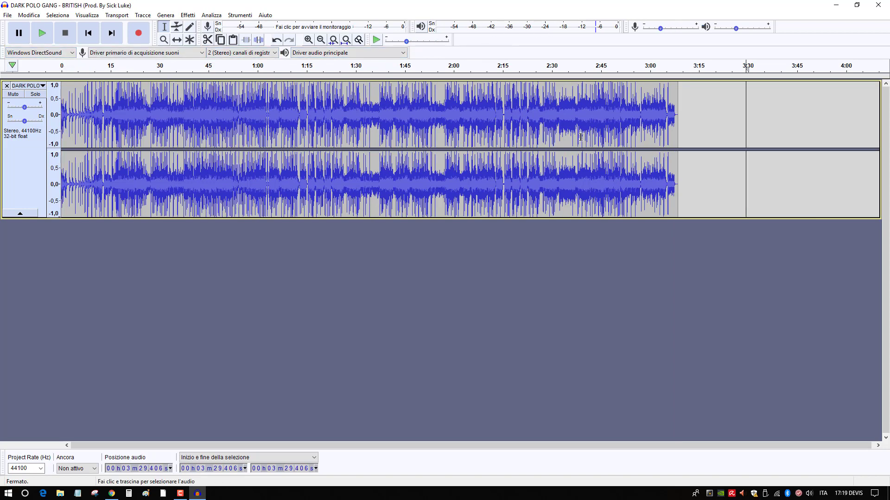
left_click(580, 128)
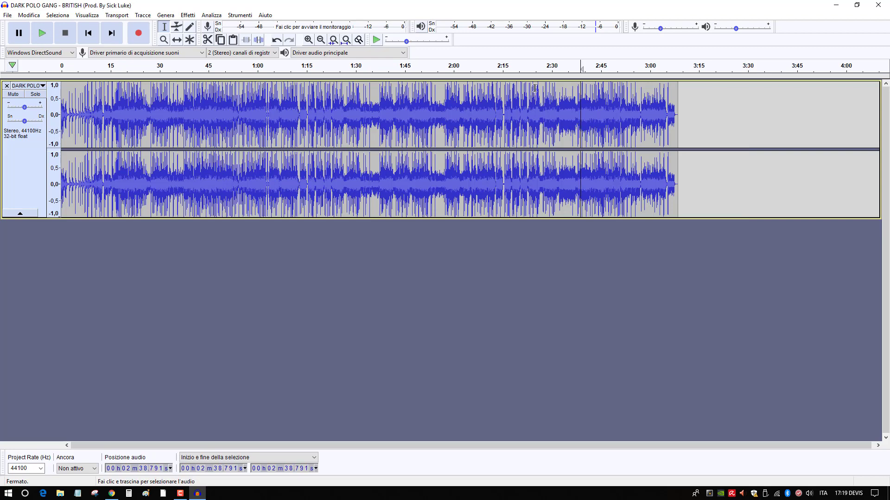
left_click(309, 40)
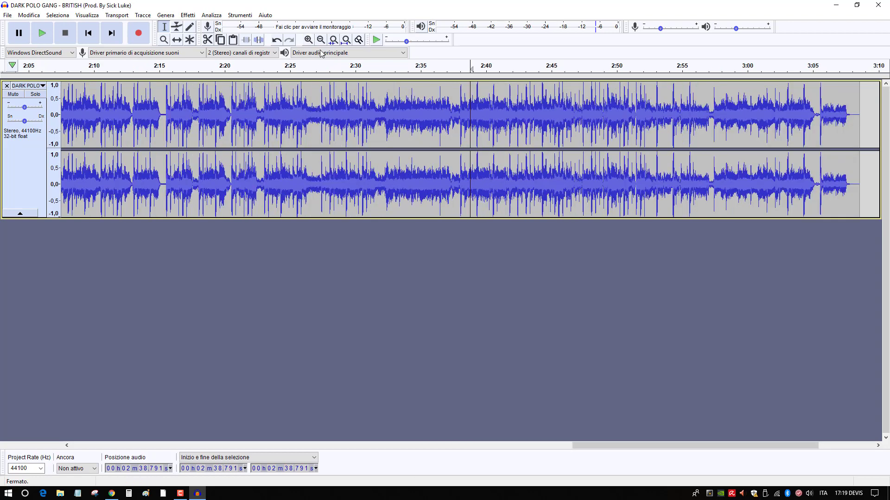
left_click(324, 42)
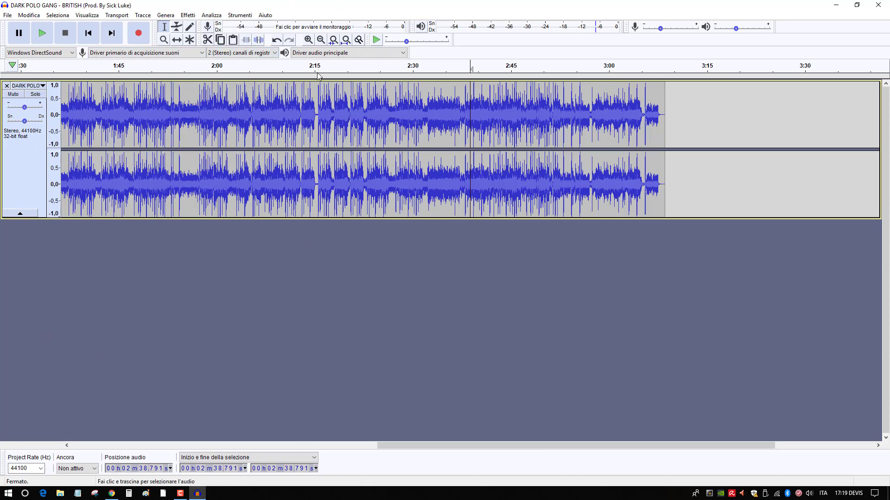
Return to the start of the trimmed track and play its first seconds to check for leftover intro.
left_click(88, 33)
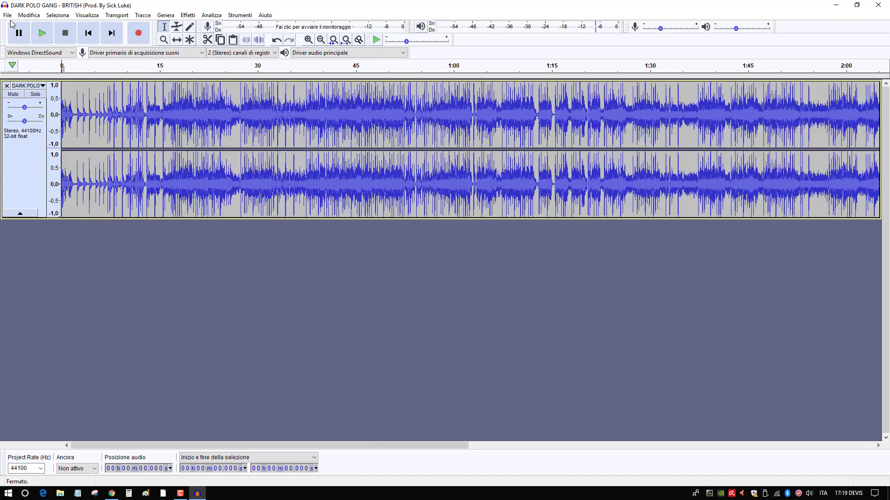
left_click(49, 35)
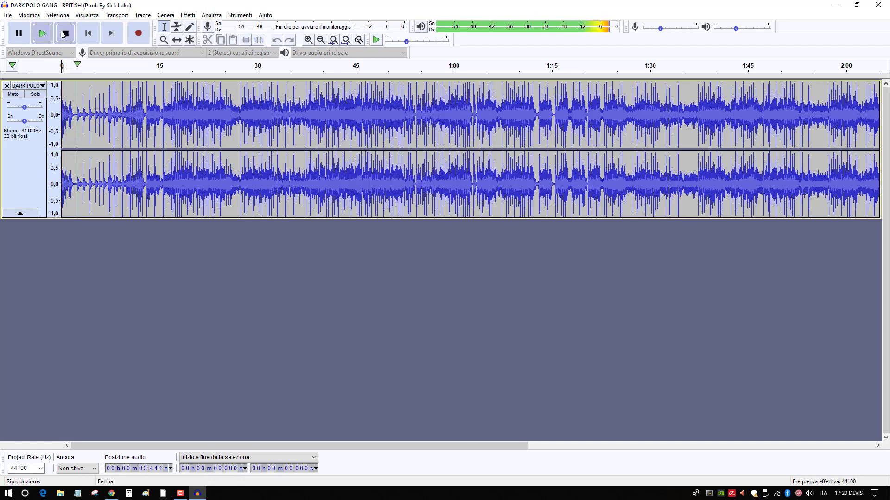
left_click(65, 33)
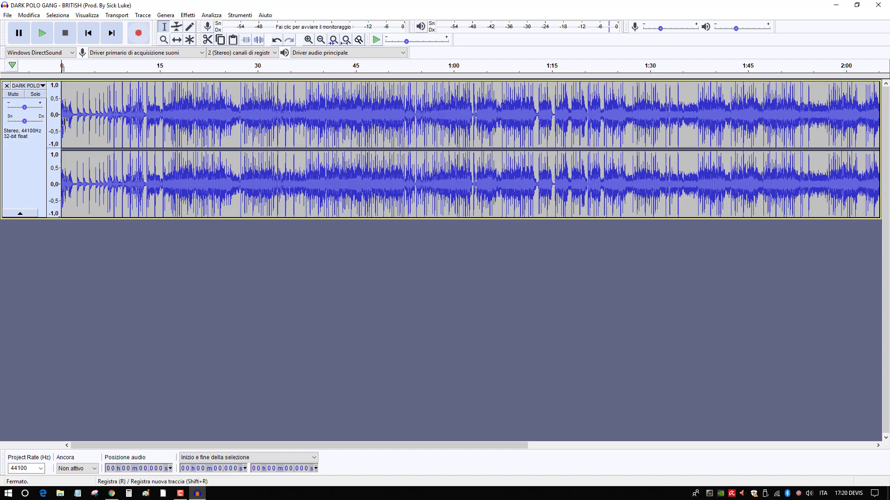
Cut about the first 2.3 seconds of the track and play the new beginning to check it.
left_click(76, 99)
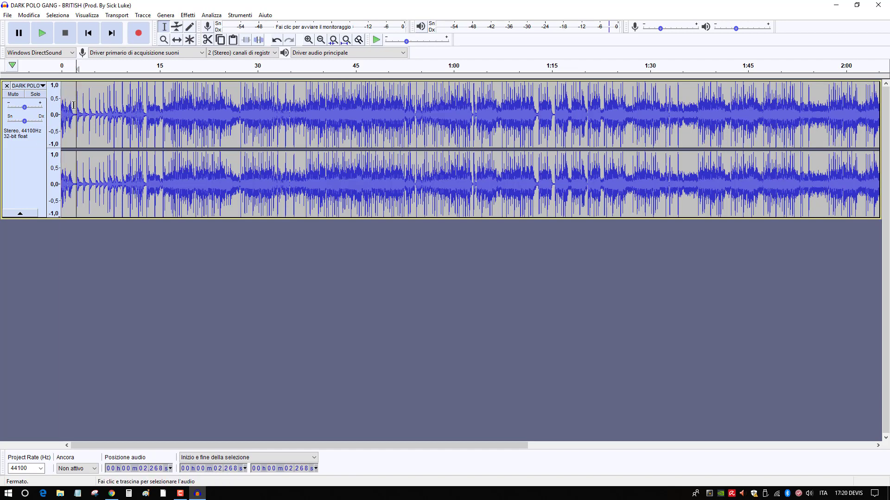
left_click_drag(77, 108, 61, 109)
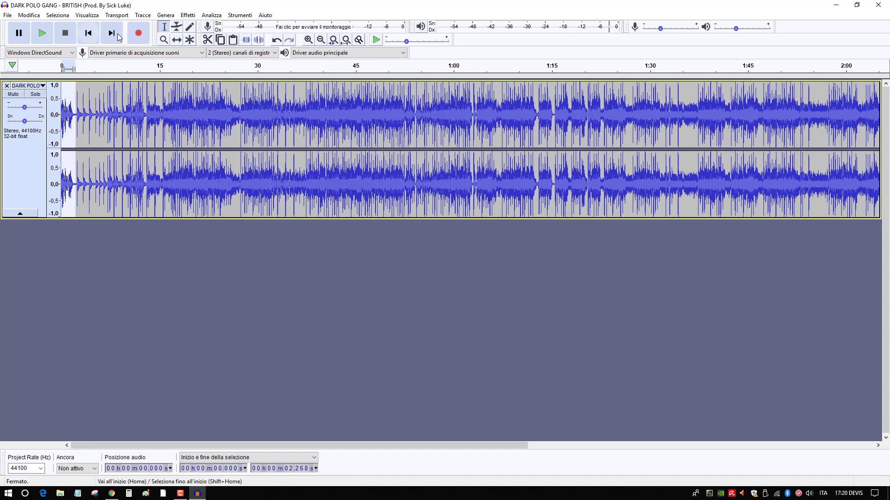
left_click(214, 39)
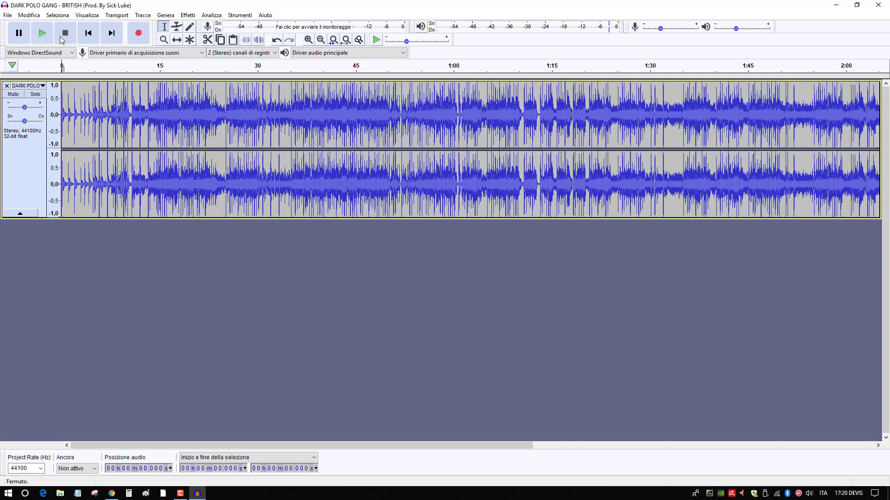
left_click(41, 33)
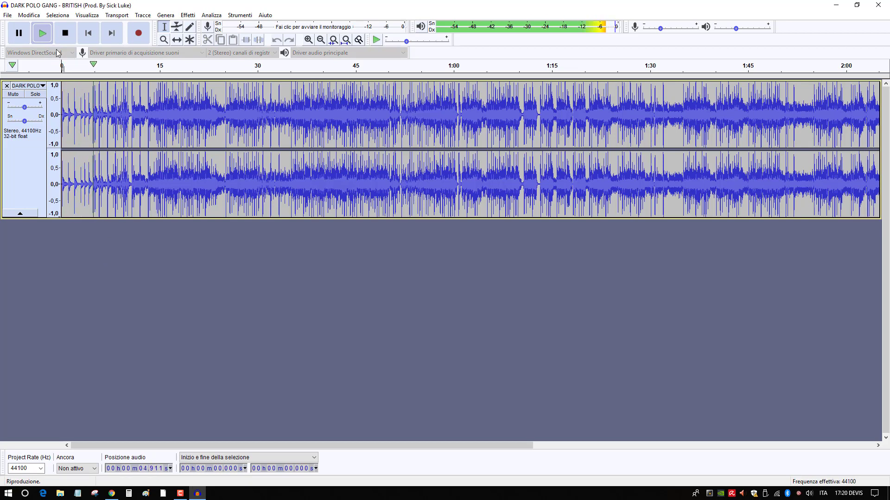
left_click(70, 34)
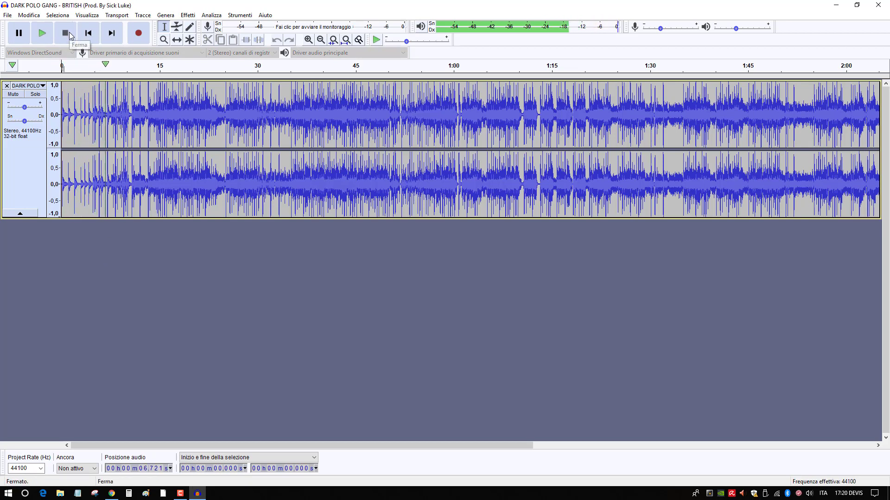
Try to export the trimmed track as an MP3 file to the Desktop with the Standard, 170-210 kbps quality preset.
left_click(7, 15)
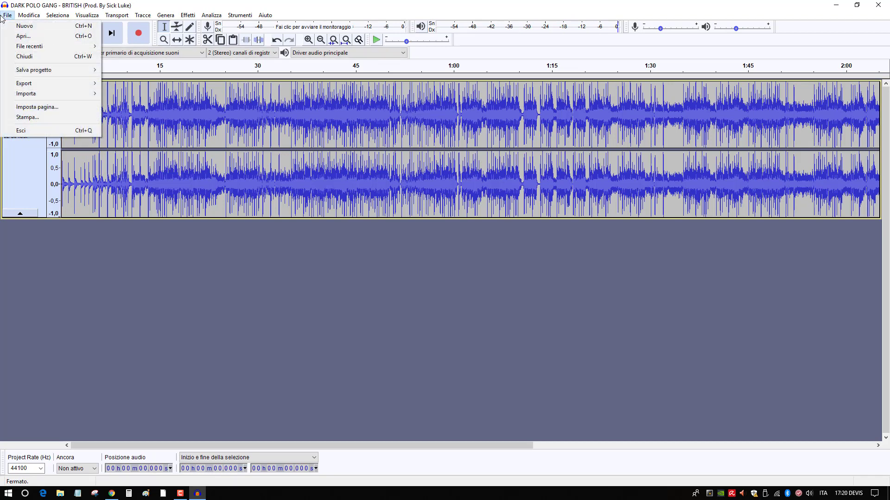
mouse_move(48, 84)
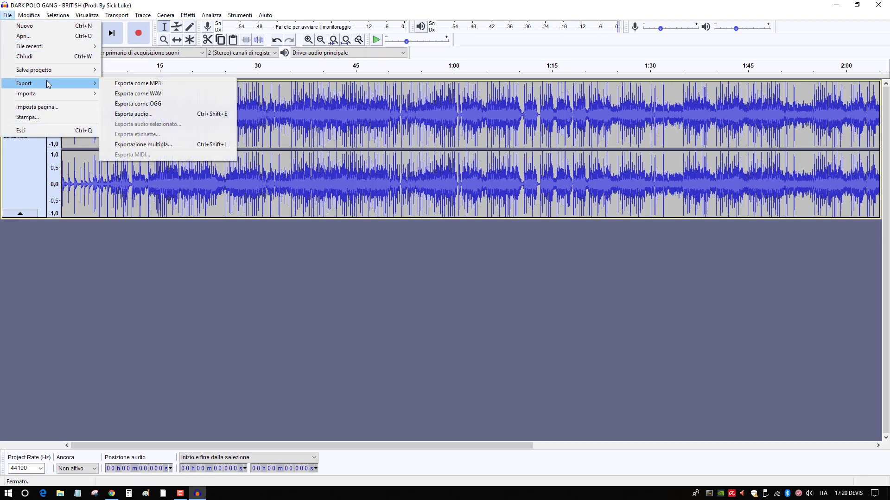
left_click(192, 83)
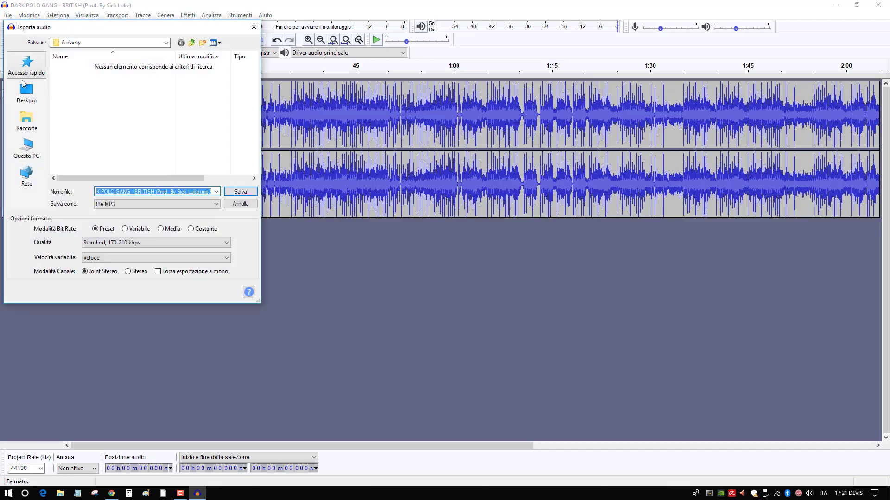
left_click(26, 91)
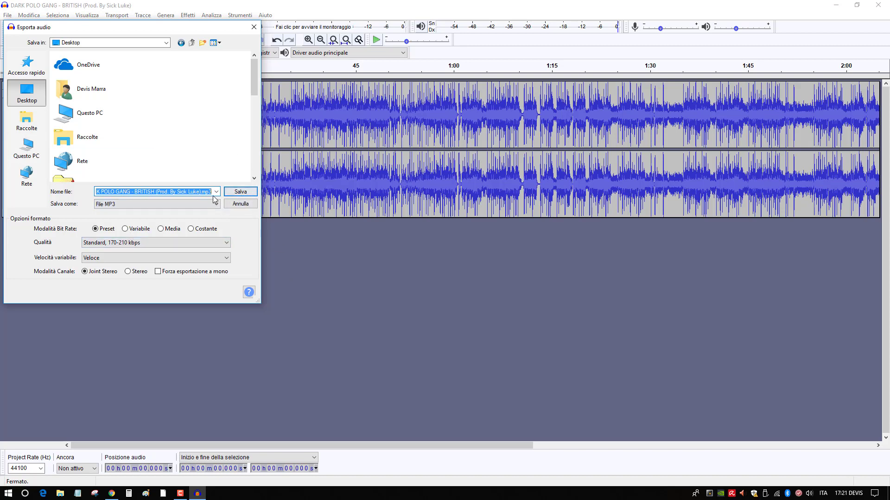
left_click(247, 191)
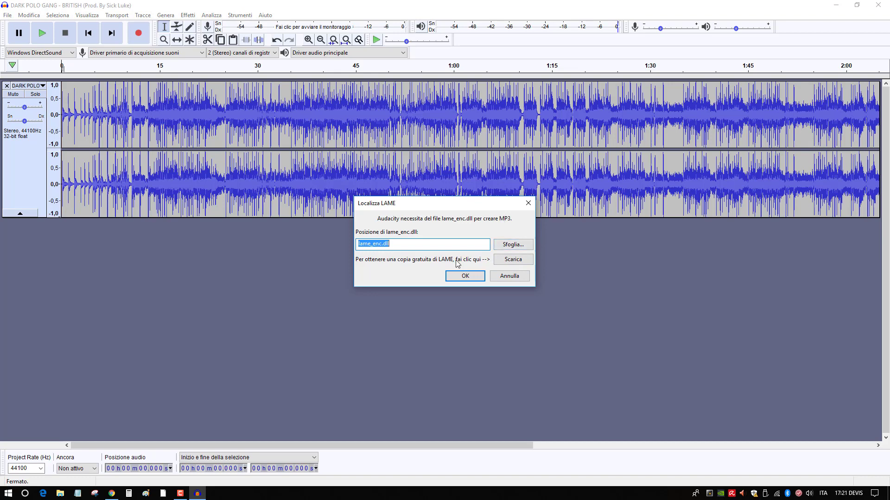
Open the help for obtaining the LAME encoder and look through its Windows installation instructions in the browser.
left_click(526, 262)
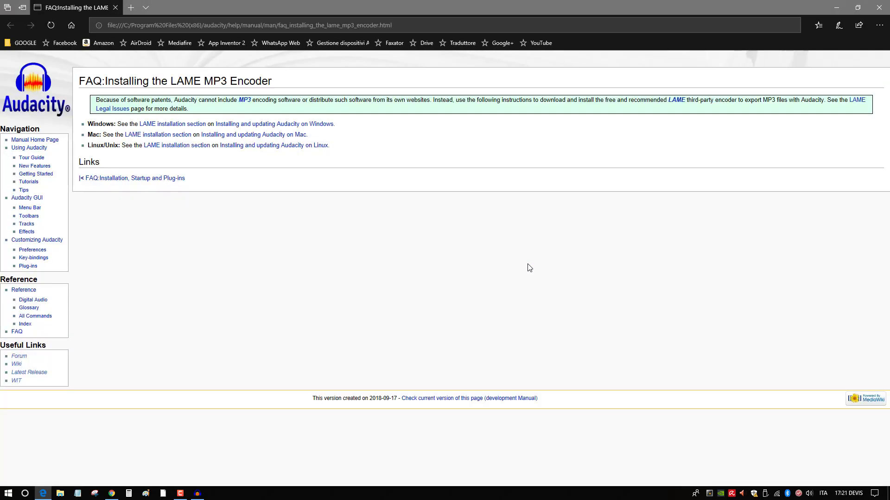
left_click(175, 125)
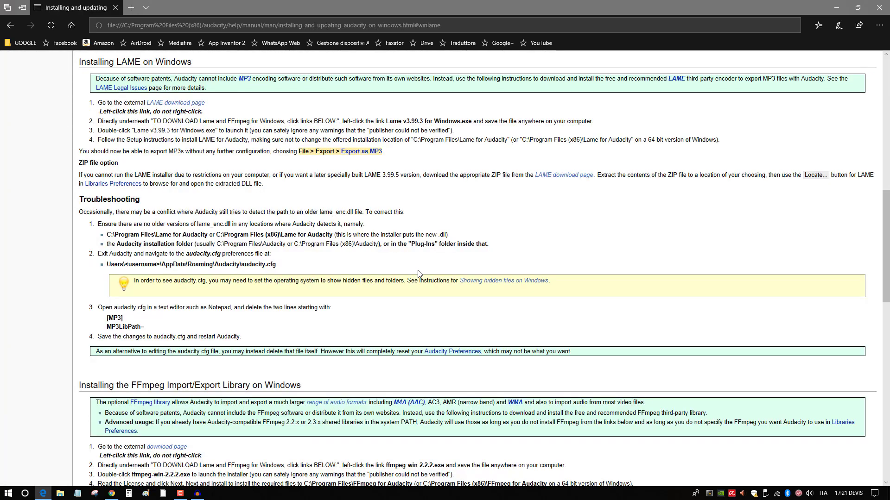
scroll(419, 276, "down", 3)
scroll(419, 276, "up", 15)
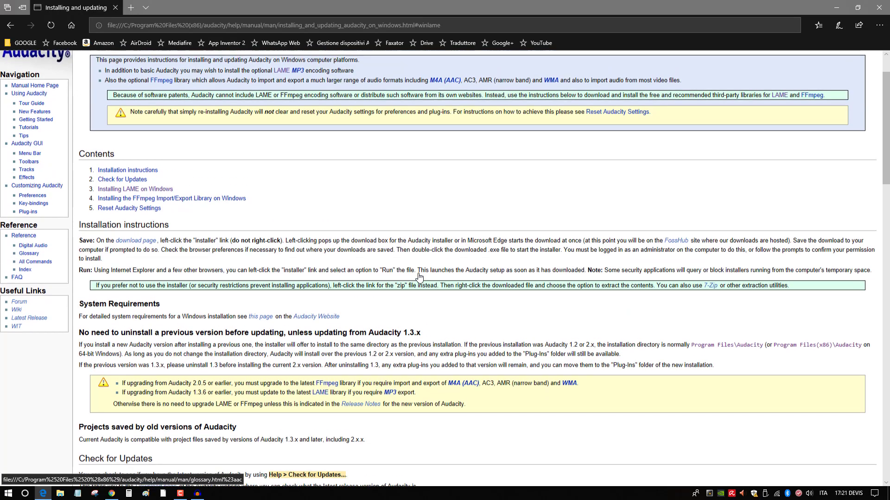
scroll(418, 276, "up", 2)
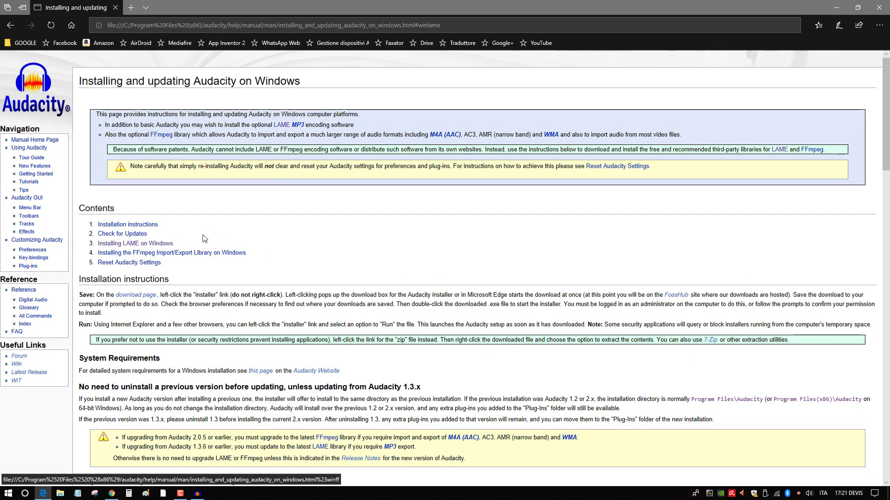
Follow the Audacity Windows download page's LAME MP3 encoder link to the Windows instructions and open the external LAME download page.
left_click(143, 297)
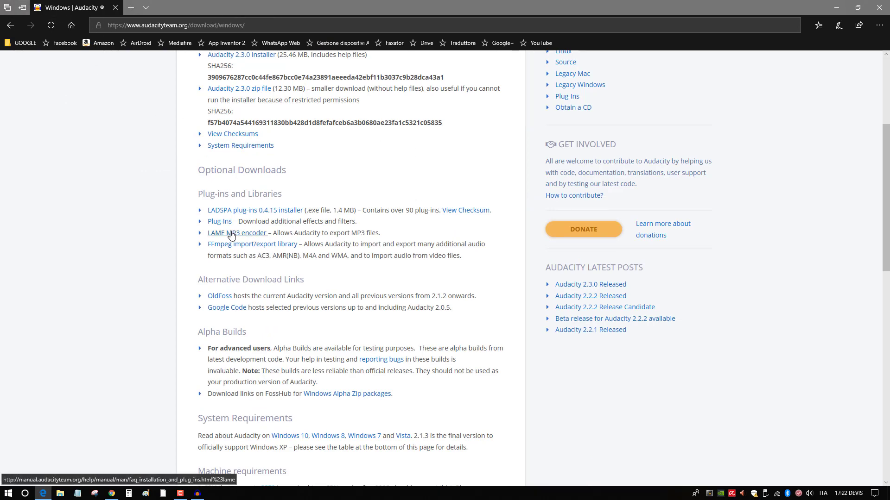
left_click(233, 237)
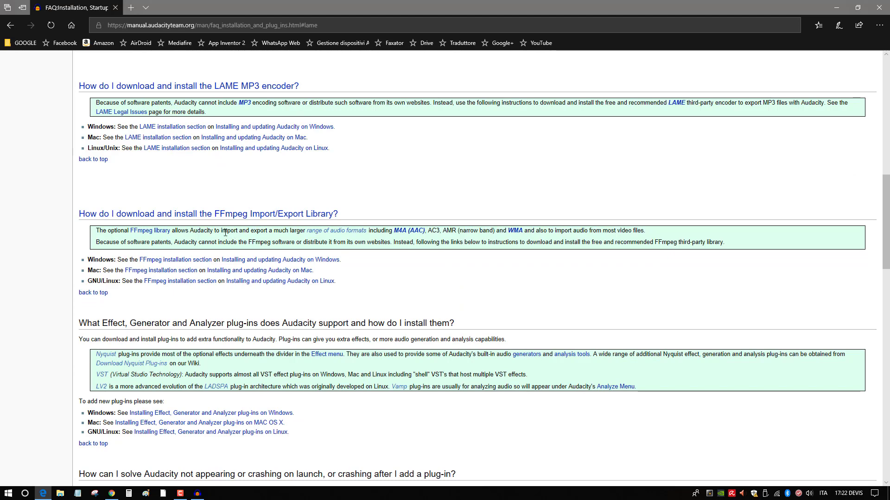
key("alt+Left")
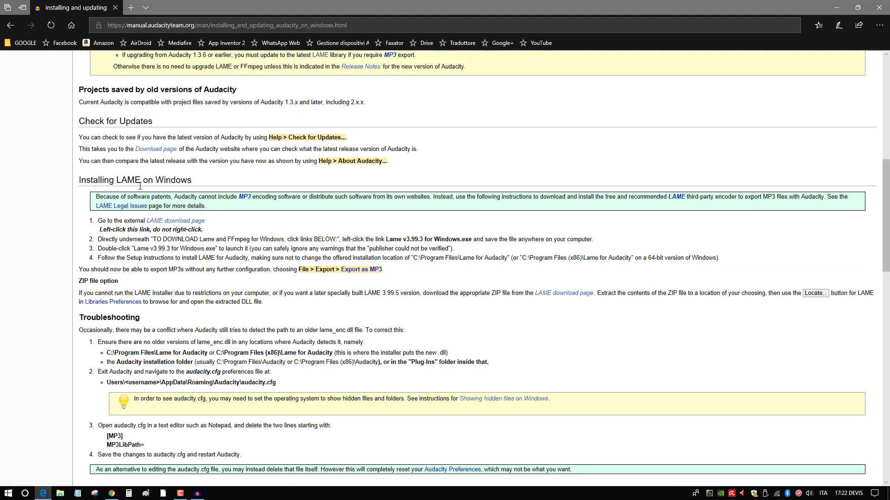
left_click(183, 224)
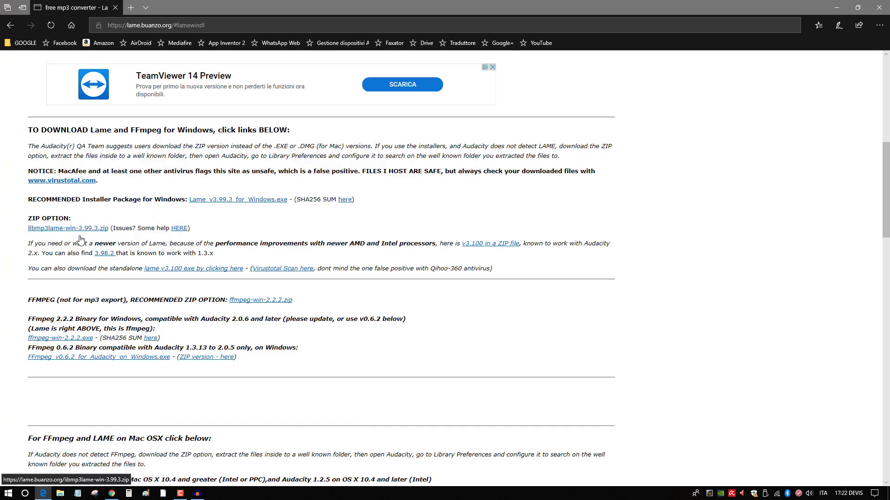
Download and save the recommended Lame_v3.99.3_for_Windows.exe installer, and open its download folder.
left_click(255, 199)
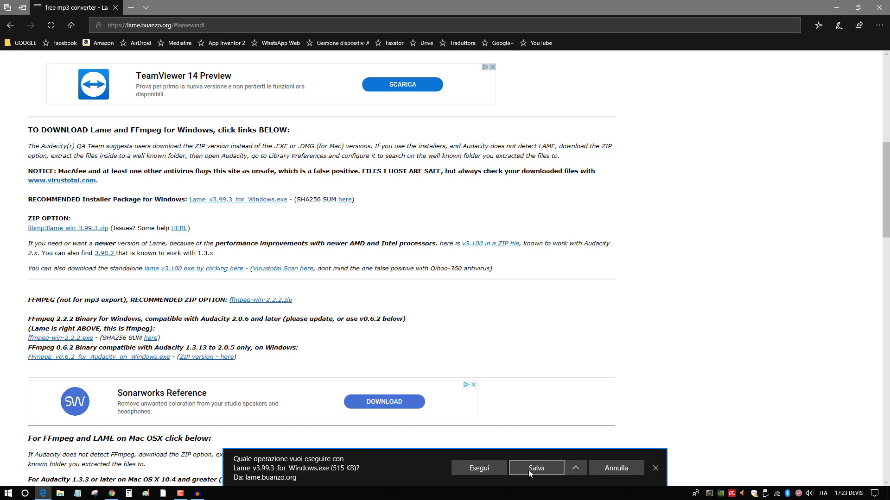
left_click(527, 465)
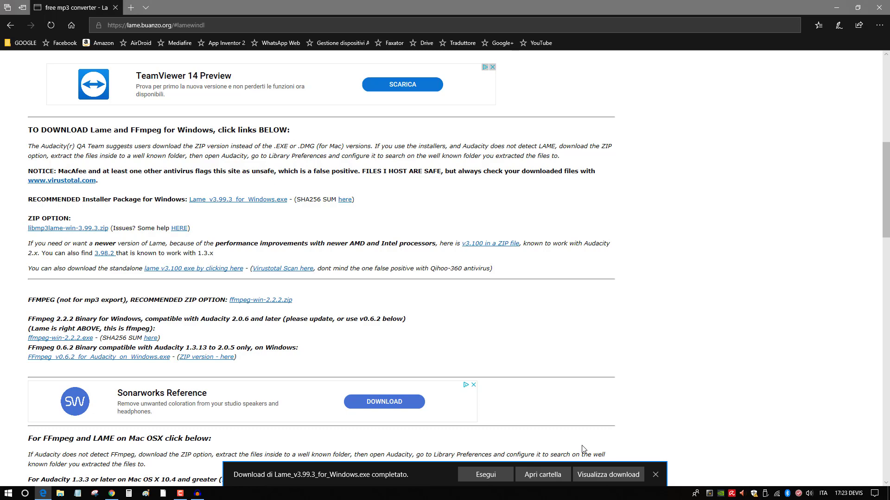
left_click(538, 474)
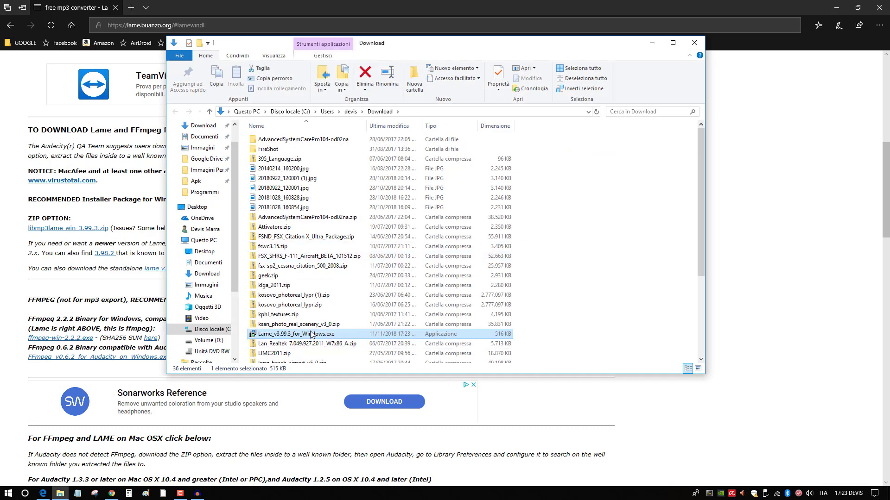
Run the LAME installer as administrator, install it to C:\Program Files (x86)\Lame For Audacity, and close the download folder.
right_click(310, 333)
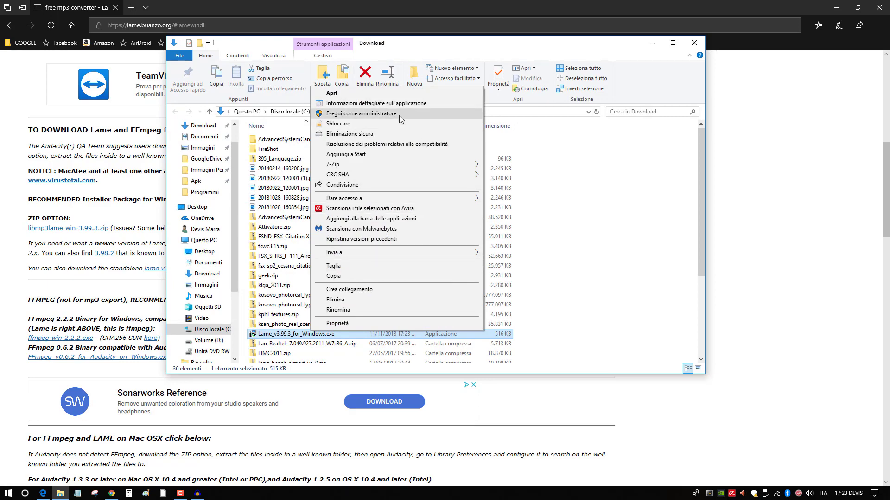
left_click(399, 115)
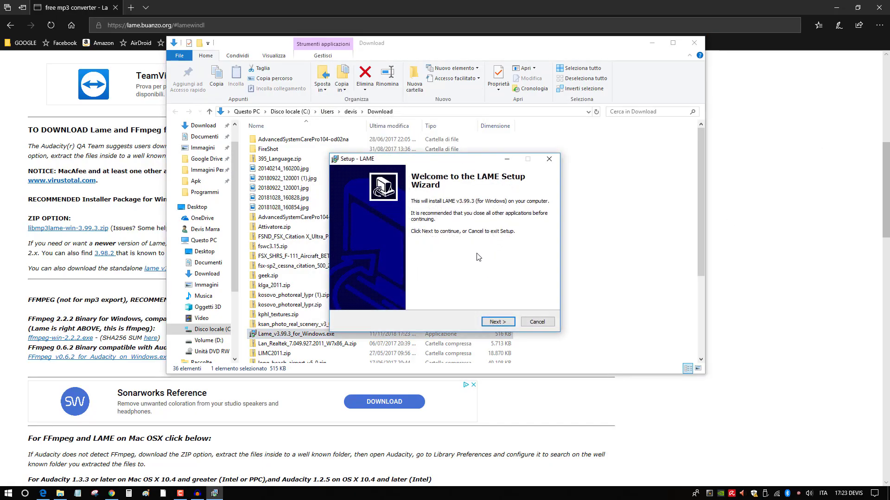
left_click(498, 323)
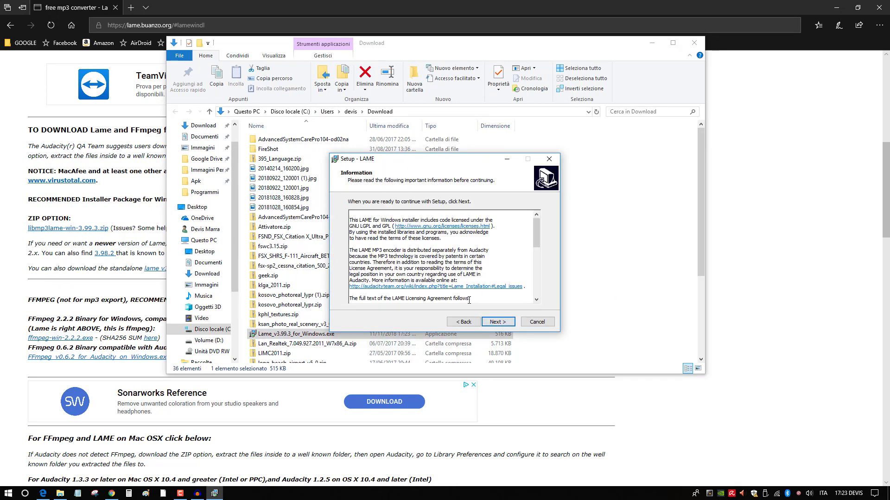
left_click(502, 324)
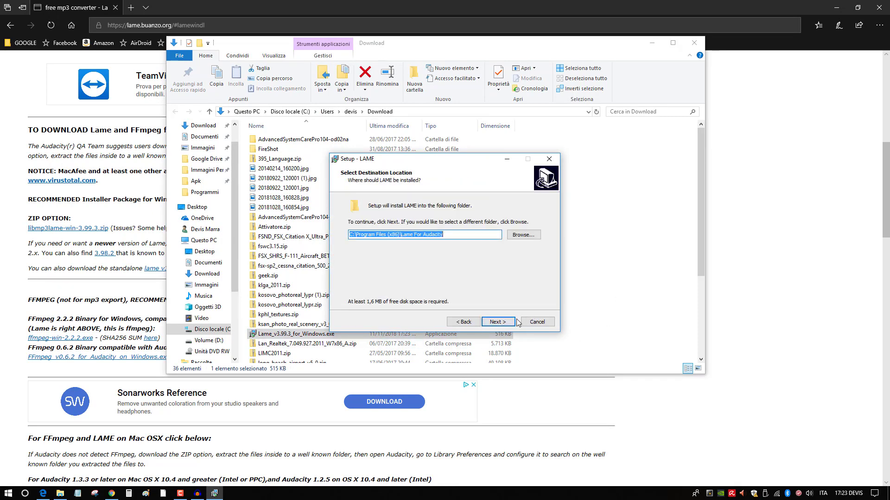
left_click(506, 325)
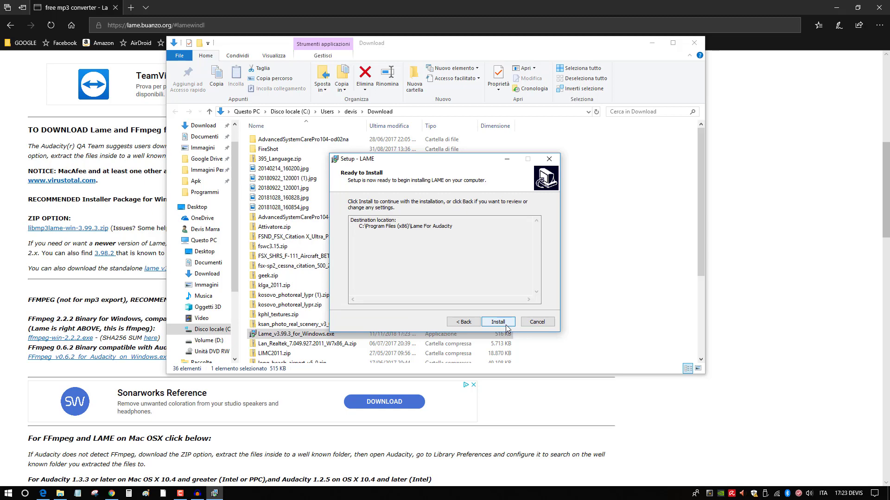
left_click(507, 327)
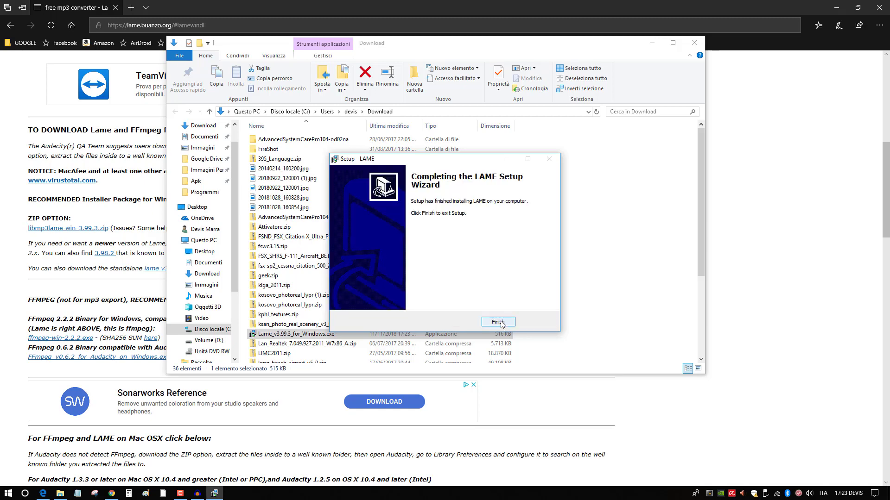
left_click(505, 327)
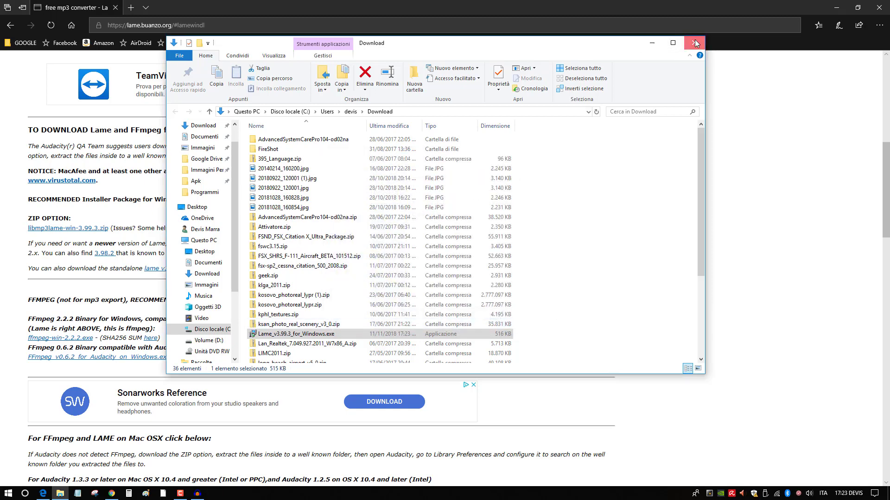
left_click(694, 42)
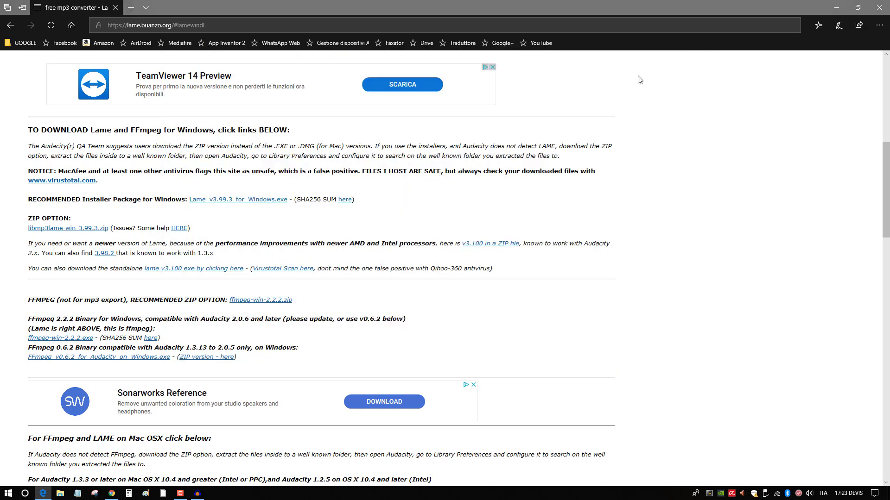
Switch back to Audacity and cancel the pending LAME location request and MP3 export.
left_click(843, 7)
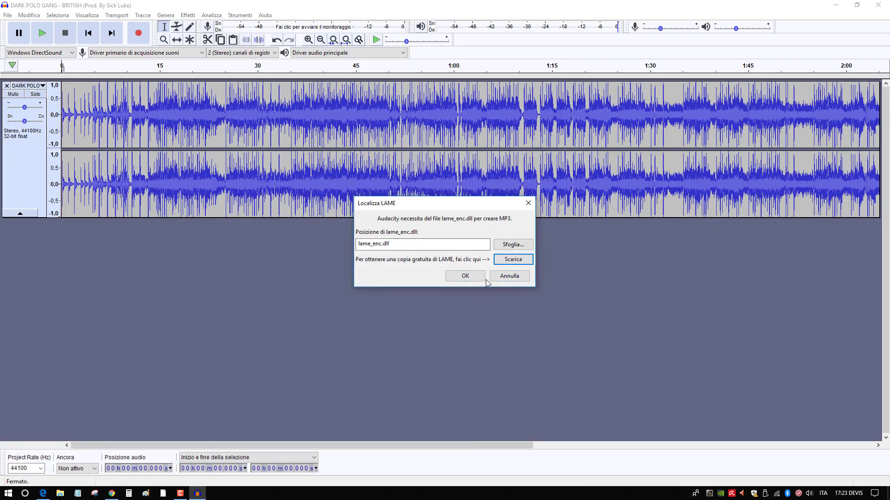
left_click(509, 280)
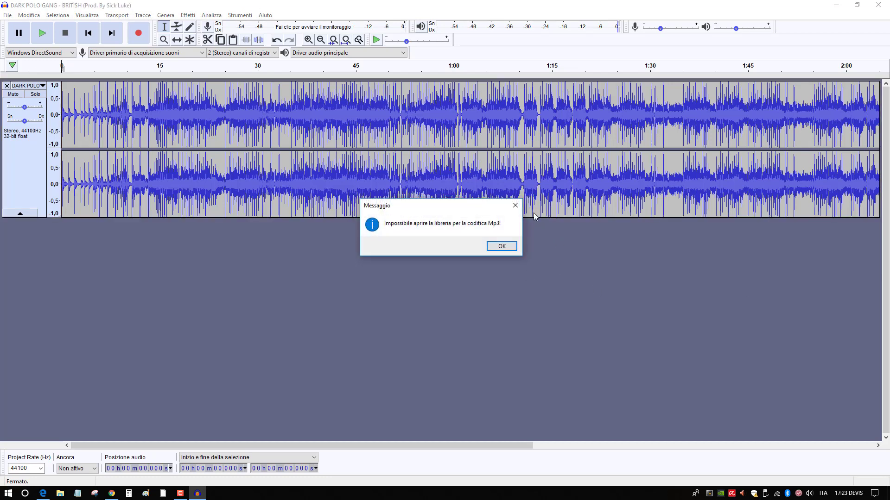
left_click(520, 207)
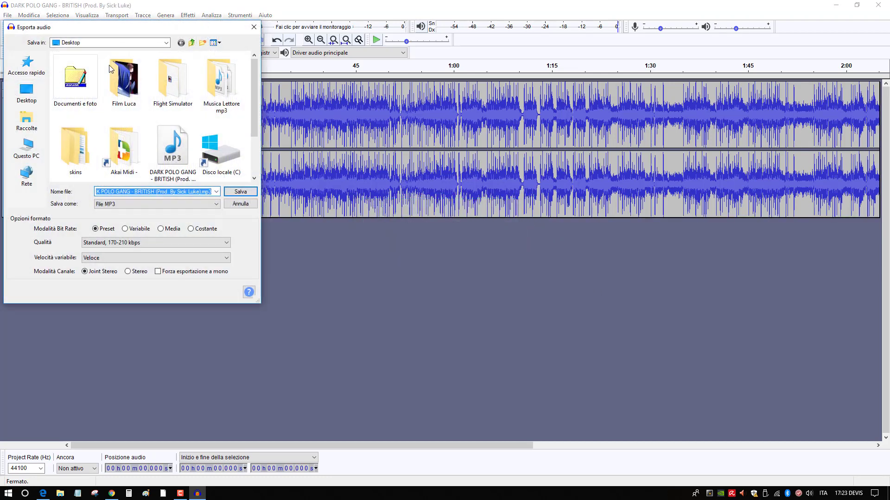
left_click(254, 31)
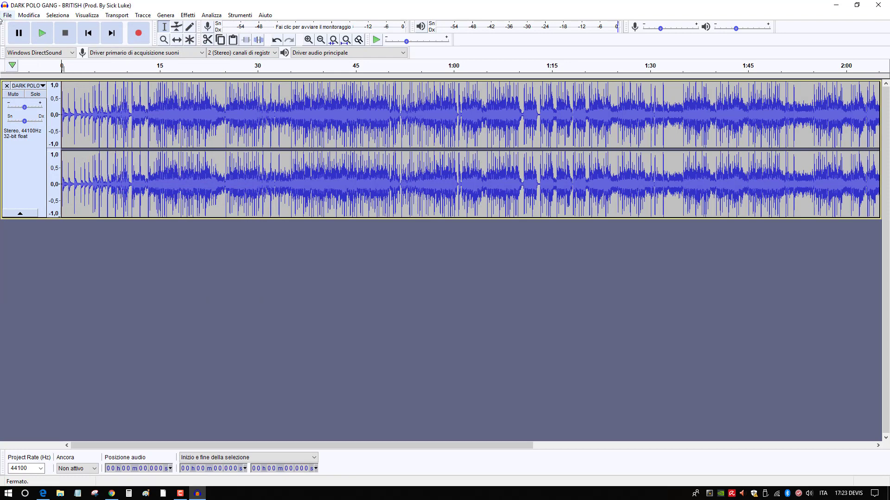
Start exporting the track as an MP3 with the Preset bit rate mode and Standard, 170-210 kbps quality.
left_click(4, 17)
mouse_move(39, 85)
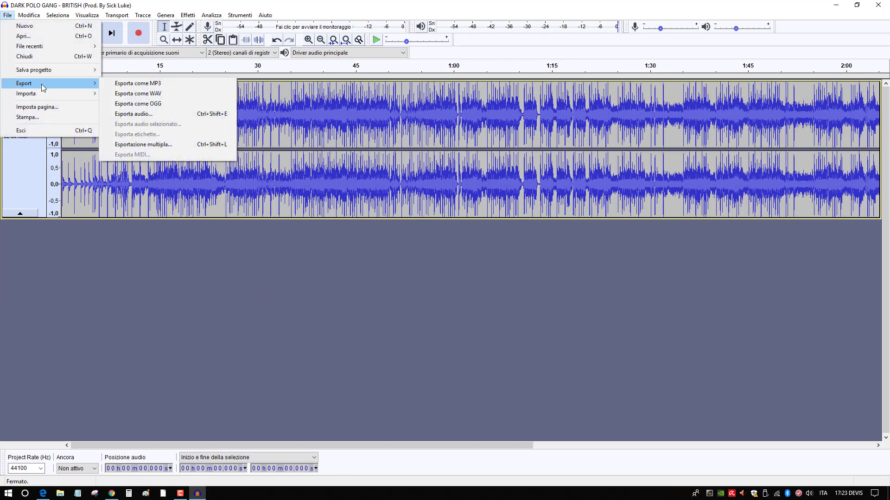
left_click(147, 86)
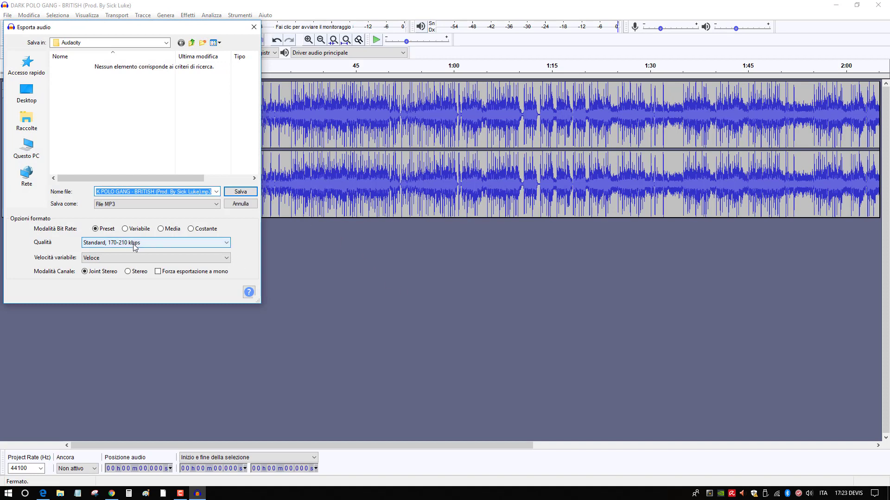
left_click(215, 246)
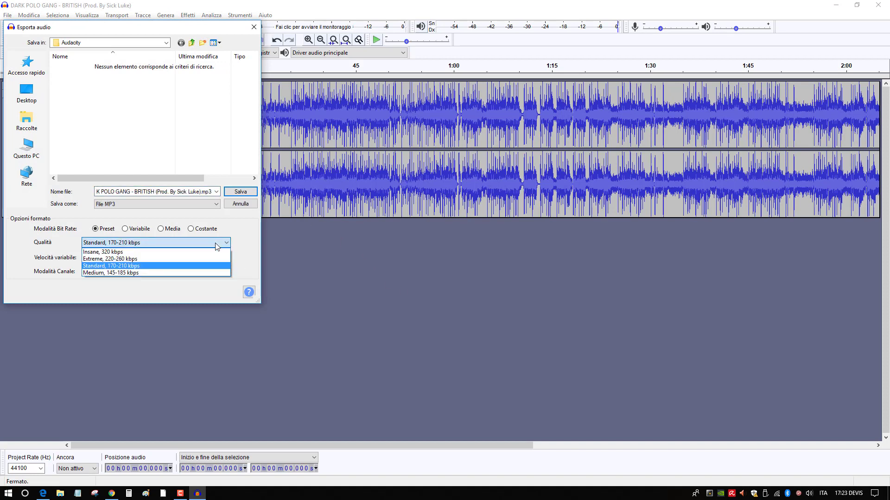
left_click(166, 263)
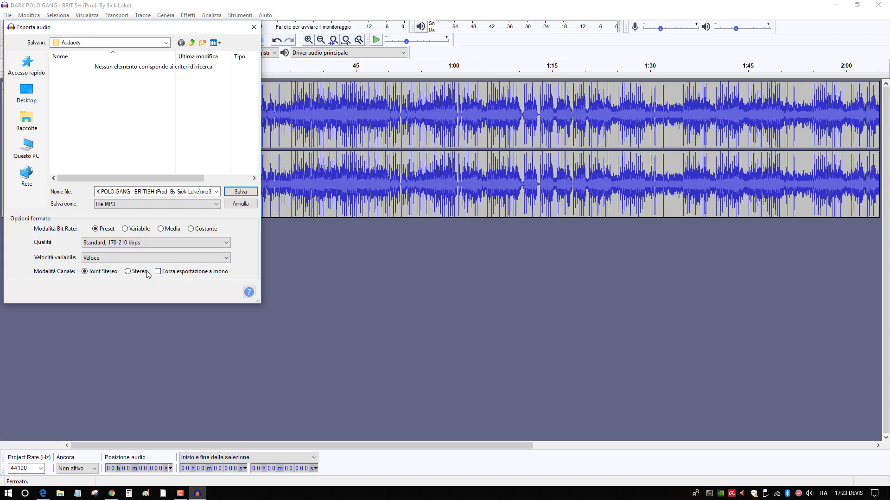
left_click(153, 204)
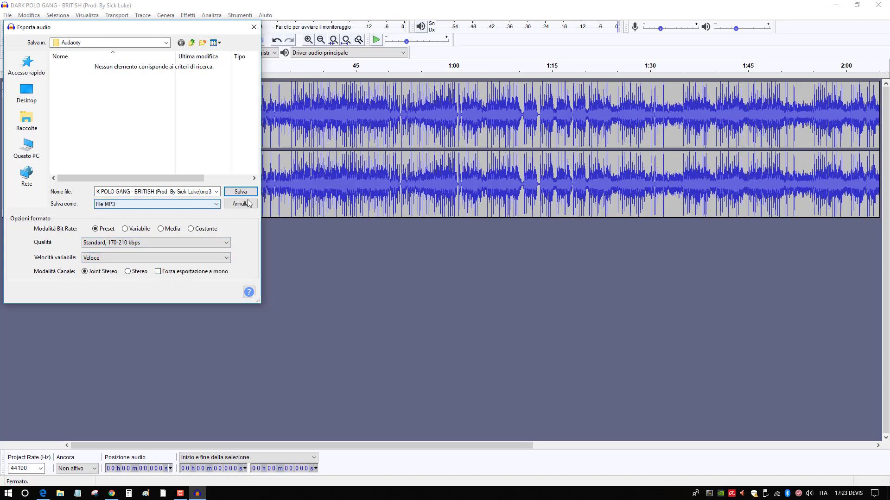
Export to the Desktop as "DARK POLO GANG - BRITISH .mp3", removing the producer credit from the file name and accepting the existing metadata tags.
left_click(26, 93)
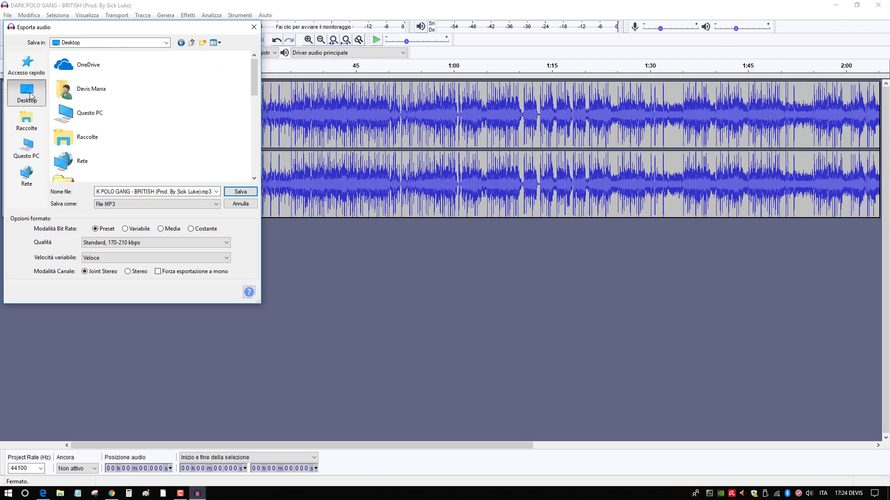
left_click(196, 193)
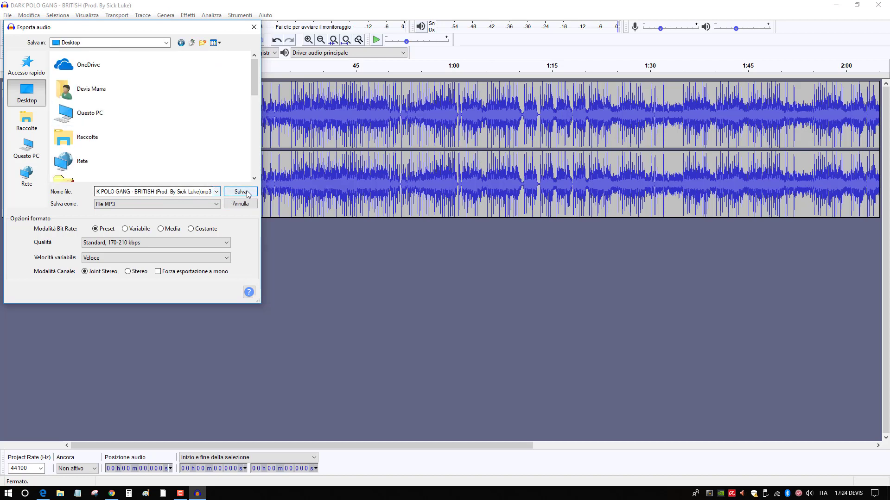
left_click(201, 191)
left_click(199, 192)
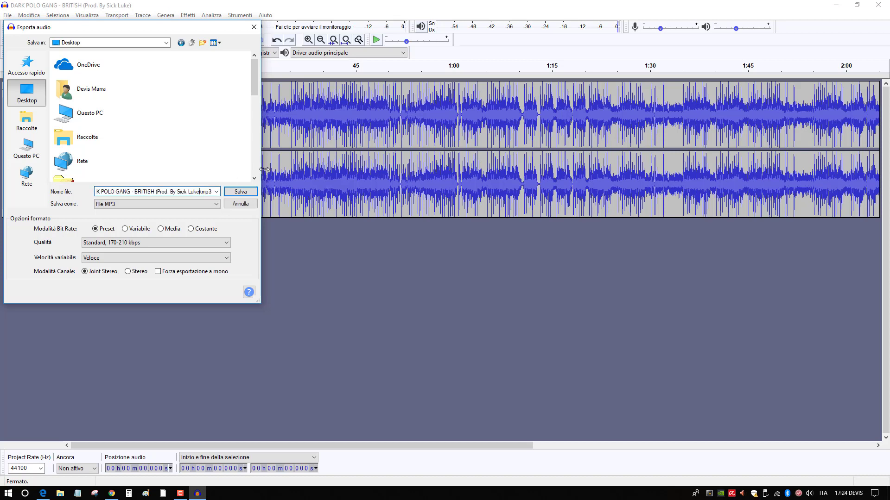
key("BackSpace")
key("BackSpace")
key("BackSpace")
key("BackSpace")
key("BackSpace")
key("BackSpace")
key("BackSpace")
key("BackSpace")
key("BackSpace")
key("BackSpace")
key("BackSpace")
key("BackSpace")
key("BackSpace")
key("BackSpace")
key("BackSpace")
key("BackSpace")
key("BackSpace")
key("BackSpace")
key("BackSpace")
key("BackSpace")
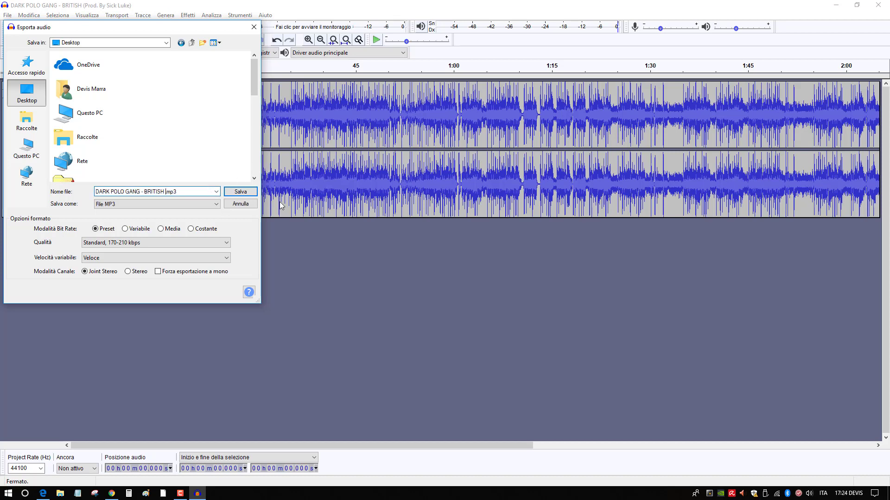
left_click(258, 193)
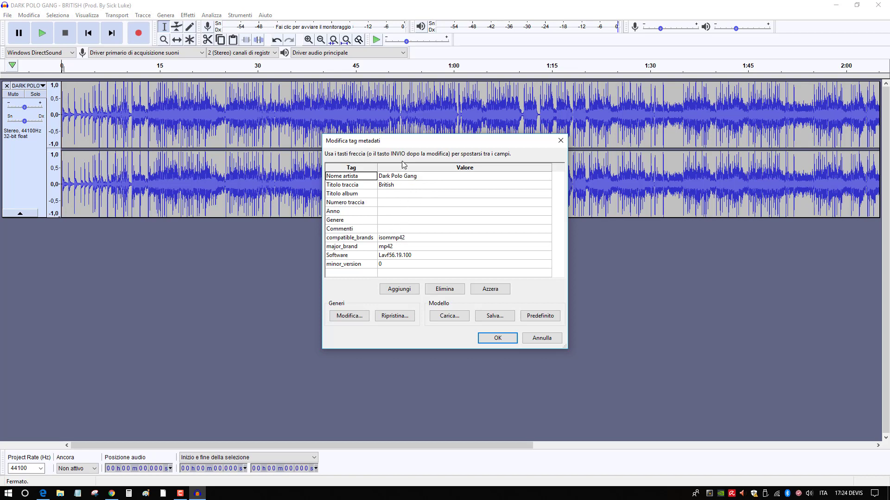
left_click(498, 339)
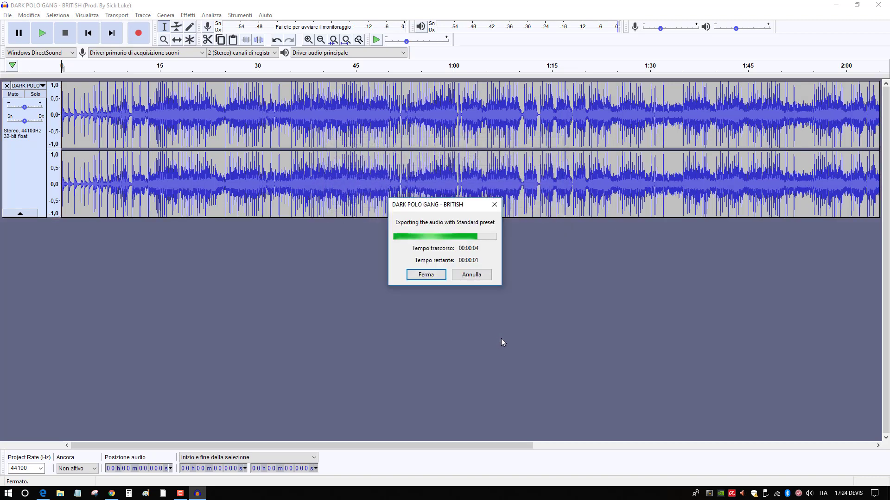
Minimize Audacity and place the exported DARK POLO GANG - BRITISH .mp3 just below the original track on the desktop.
left_click(836, 5)
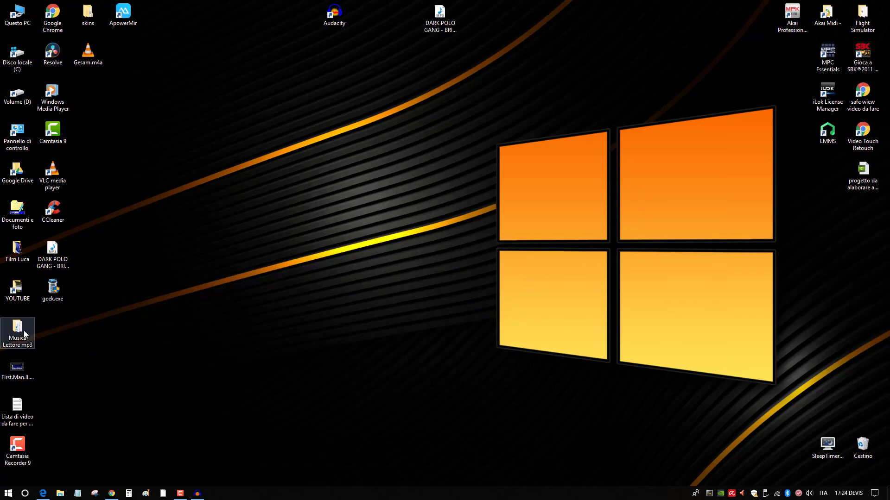
left_click_drag(53, 252, 475, 137)
left_click(437, 14)
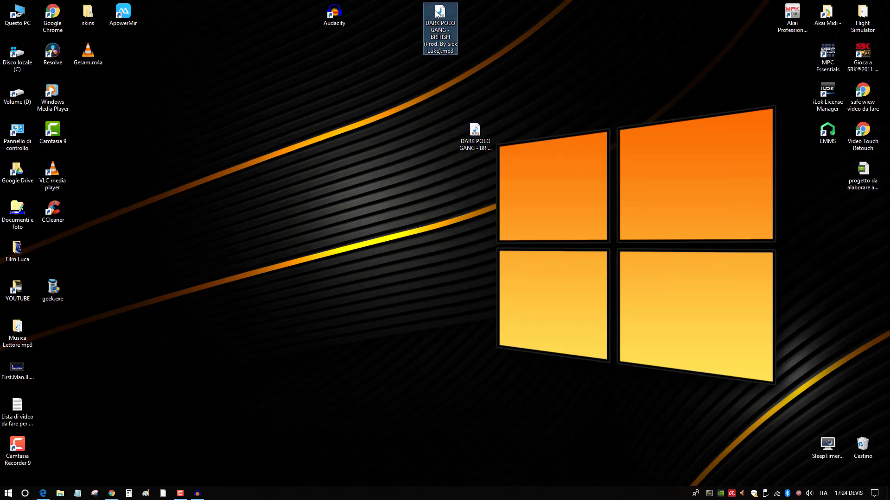
left_click(485, 142)
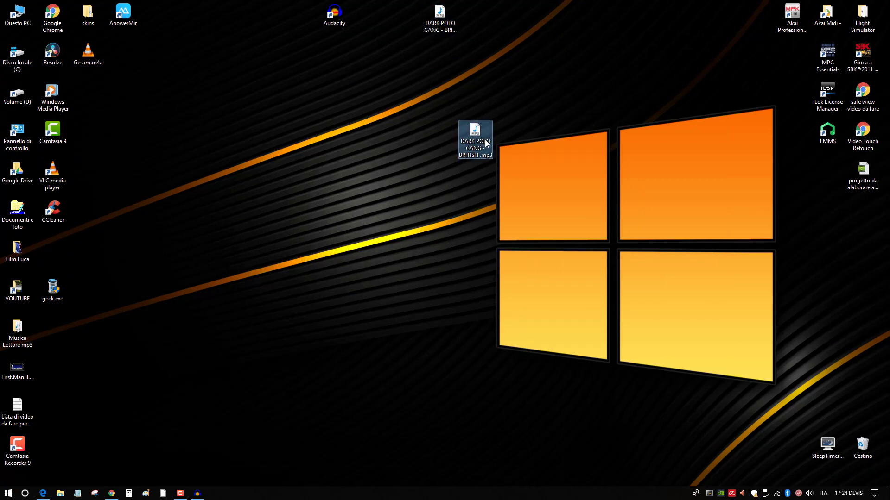
Open the exported DARK POLO GANG - BRITISH .mp3 in Windows Media Player, listen to its opening, and pause playback at about 00:10.
right_click(486, 143)
mouse_move(608, 233)
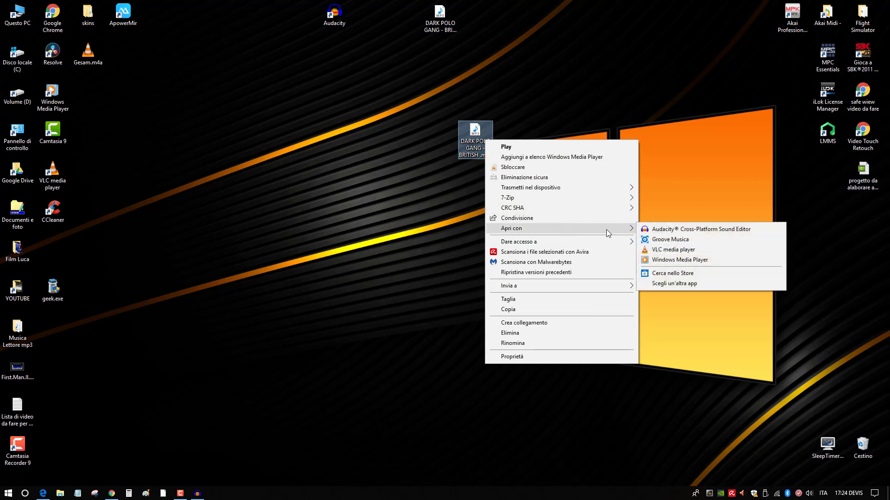
left_click(681, 260)
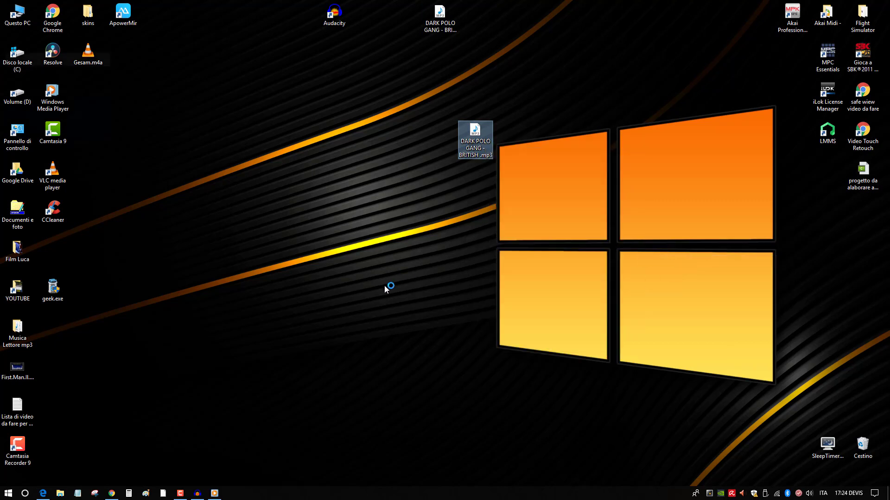
left_click_drag(59, 56, 314, 123)
left_click(338, 123)
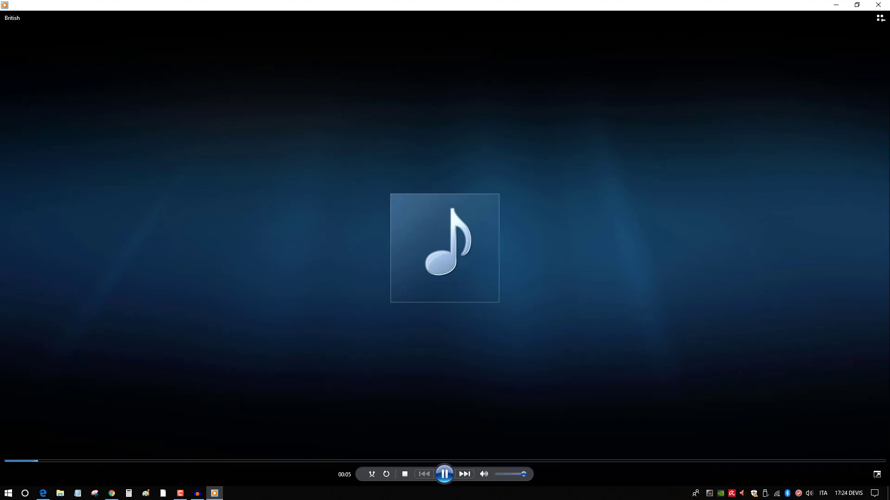
key("ctrl+f")
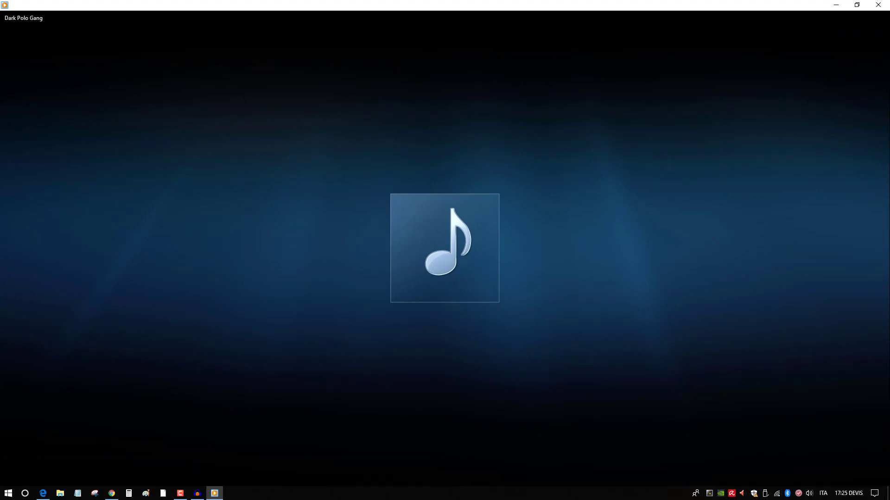
mouse_move(478, 425)
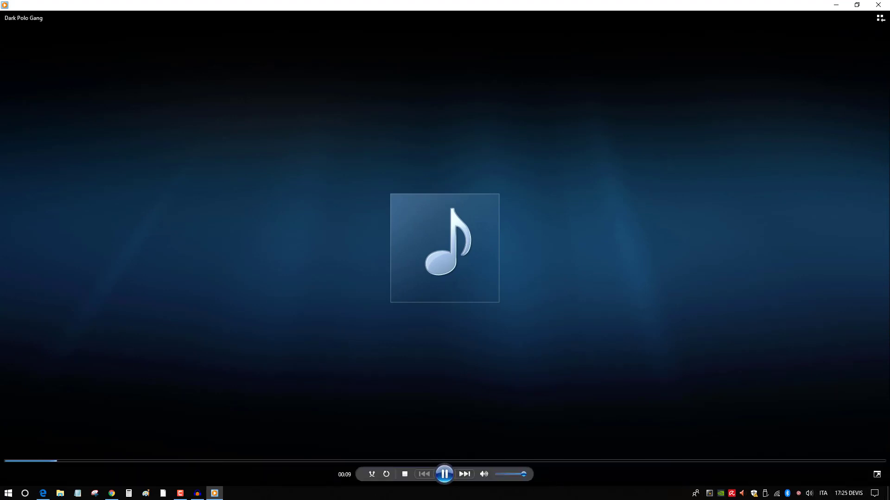
left_click(451, 475)
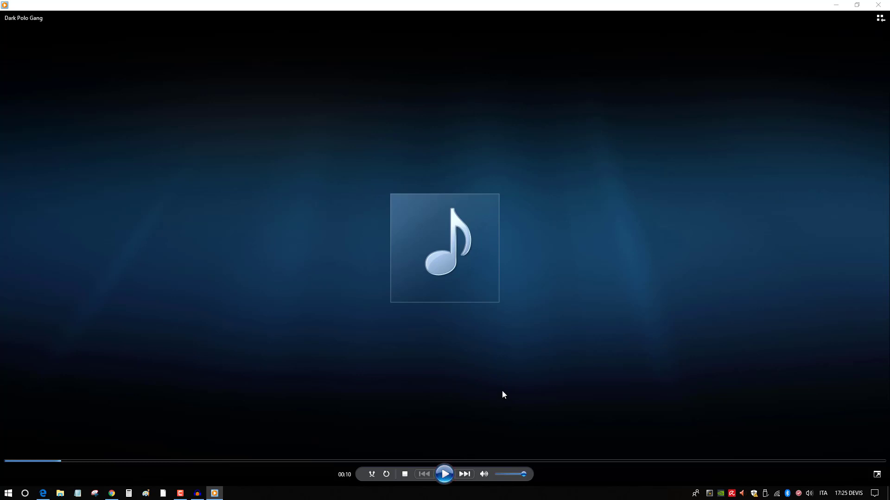